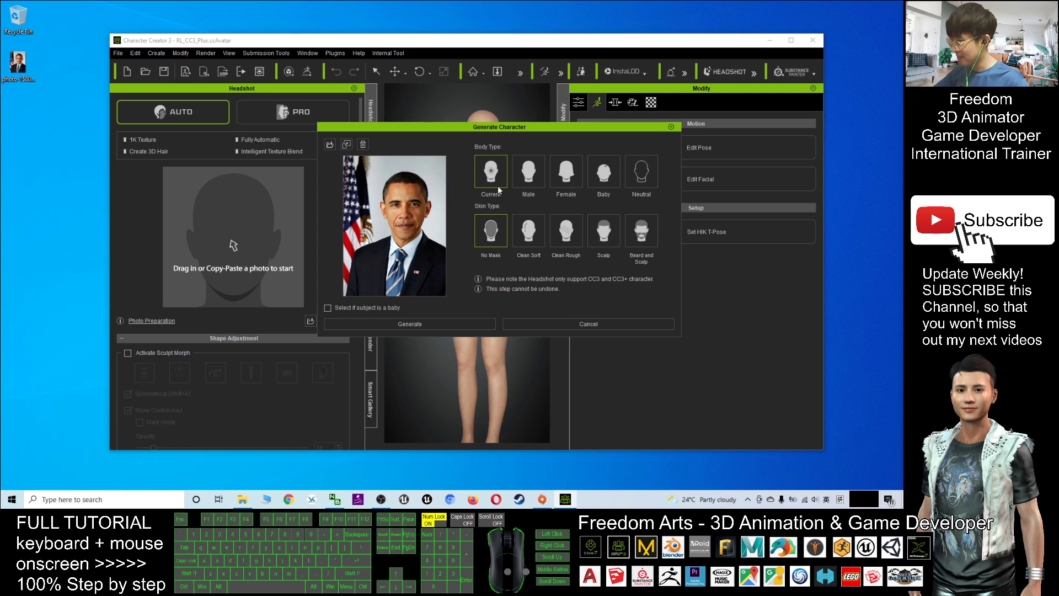
# Step: Generate the character's head from the loaded portrait photo using the Current body type and the No Mask skin type
pyautogui.click(492, 170)
pyautogui.click(493, 170)
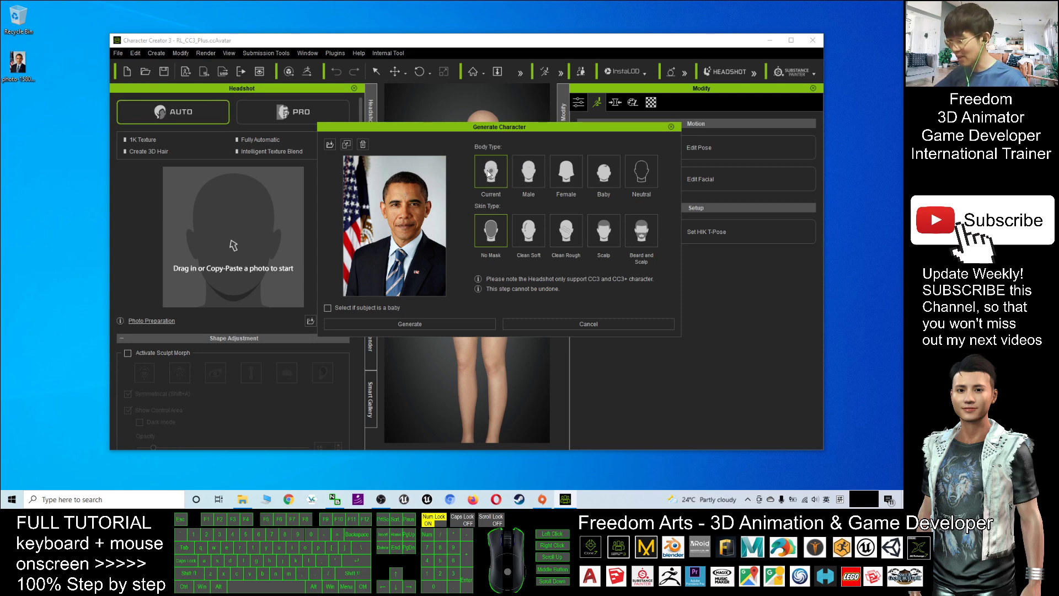
pyautogui.click(490, 170)
pyautogui.click(497, 243)
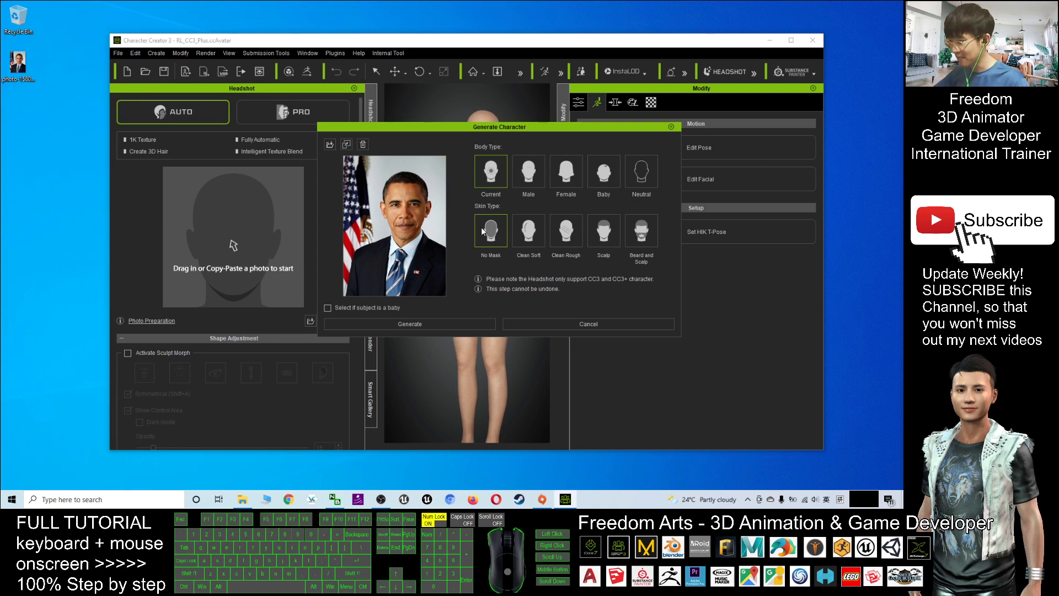
pyautogui.click(422, 324)
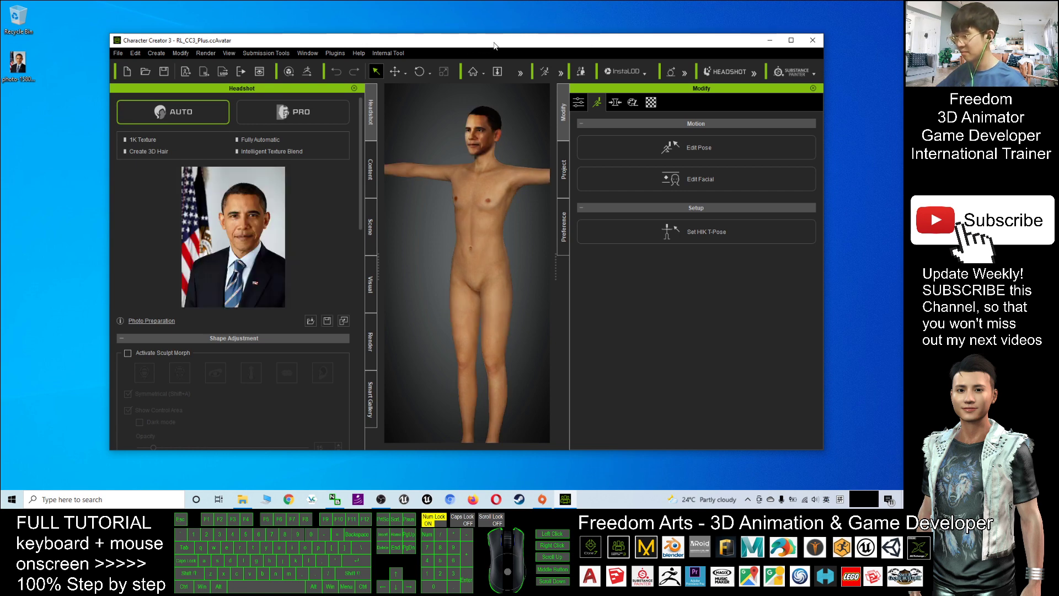
# Step: Maximize the window and examine the generated face close up from the front and both sides
pyautogui.click(791, 40)
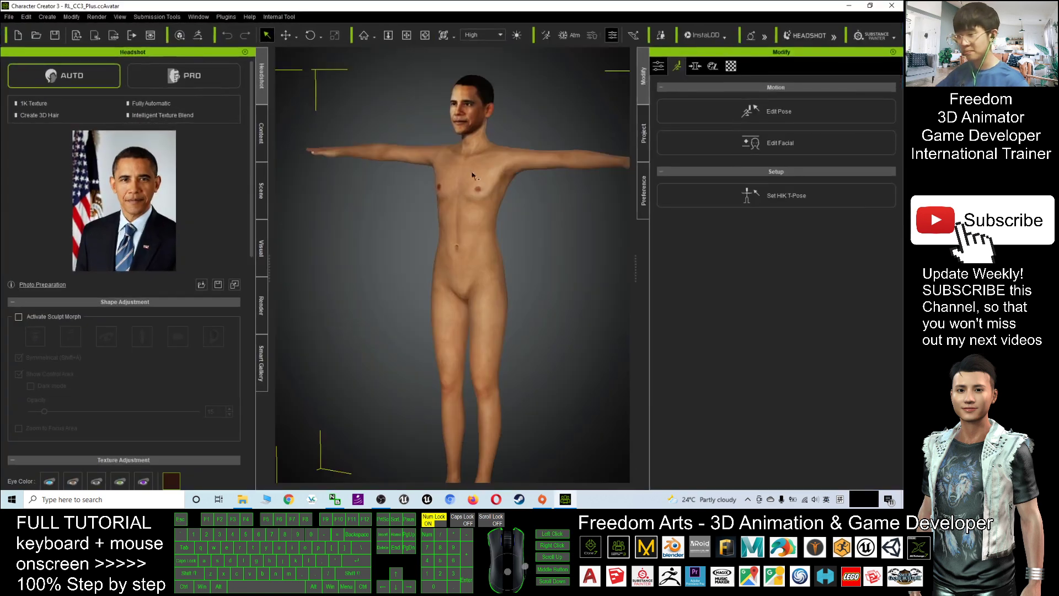
pyautogui.press('x')
pyautogui.moveTo(478, 234); pyautogui.dragTo(497, 315)
pyautogui.scroll(10, 461, 317)
pyautogui.press('c')
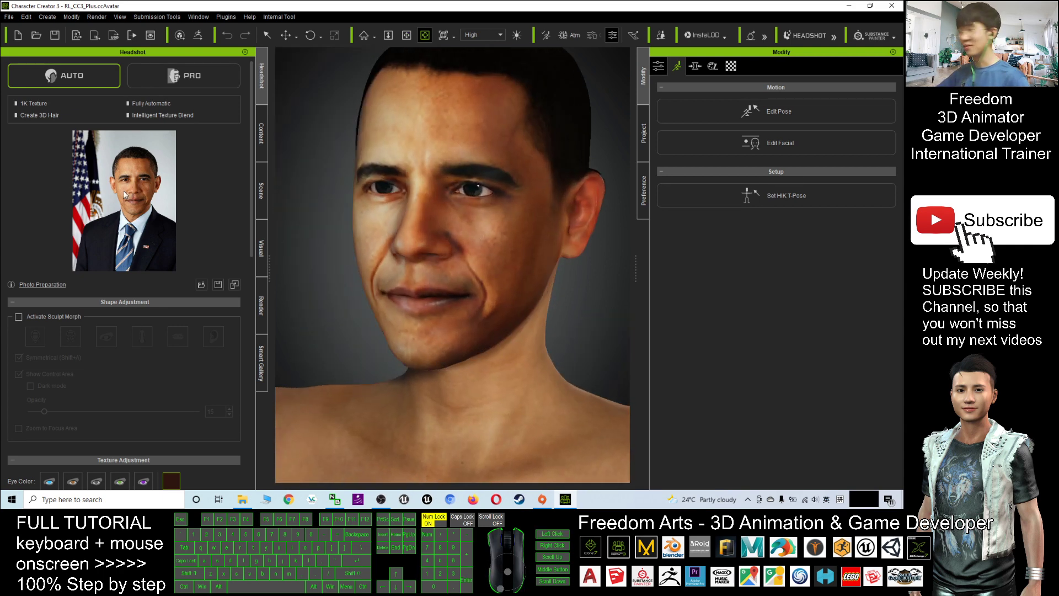
pyautogui.press('c')
pyautogui.moveTo(383, 230); pyautogui.dragTo(415, 230)
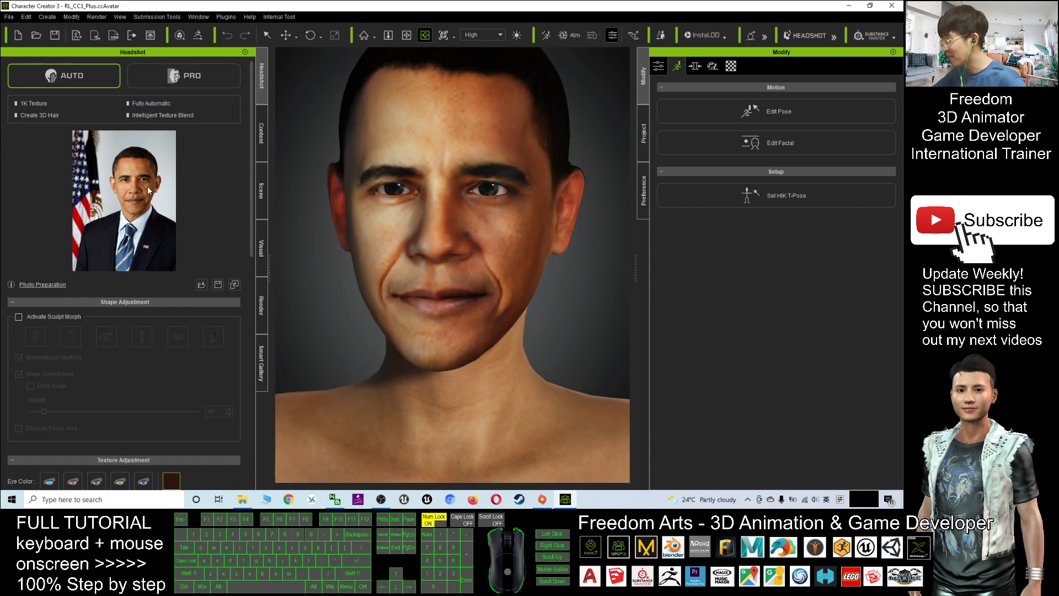
pyautogui.press('c')
pyautogui.moveTo(456, 257); pyautogui.dragTo(538, 251)
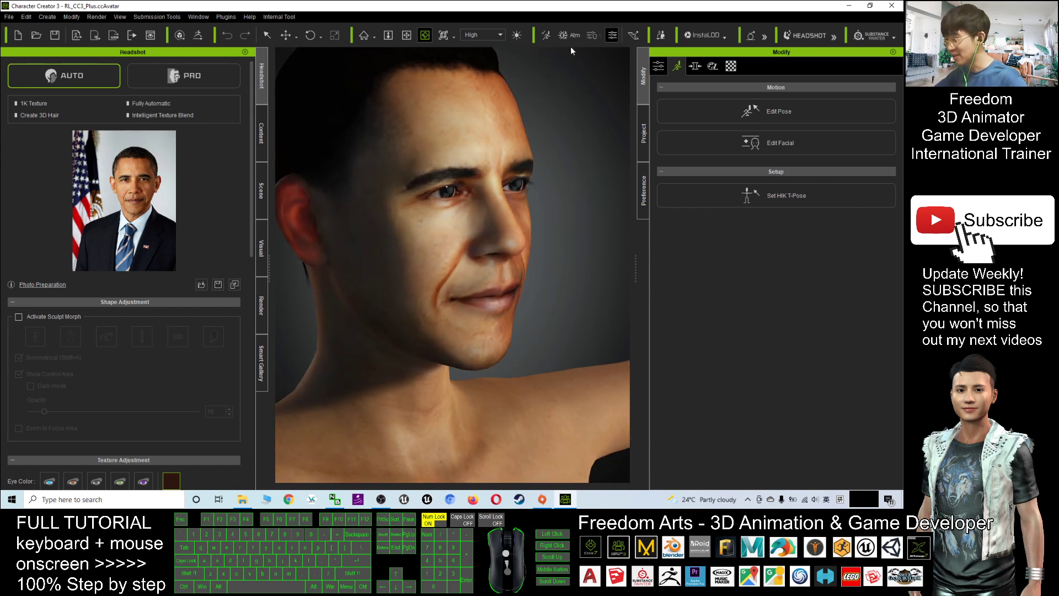
# Step: Turn on the auxiliary light and compare the lit face with the enlarged reference photo
pyautogui.click(516, 36)
pyautogui.press('x')
pyautogui.moveTo(495, 194); pyautogui.dragTo(545, 302)
pyautogui.press('c')
pyautogui.press('c')
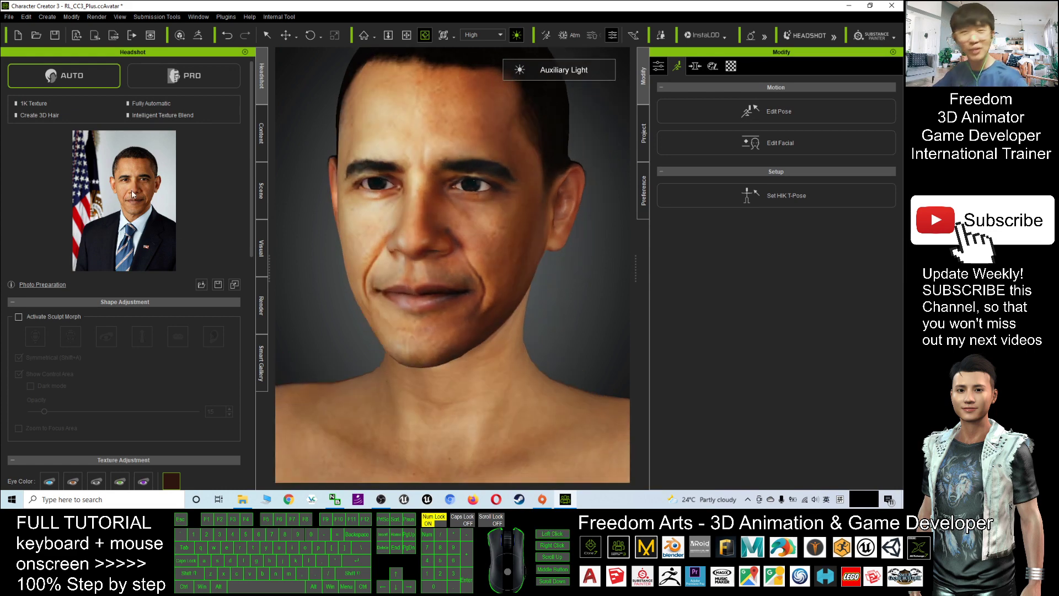
pyautogui.moveTo(132, 192)
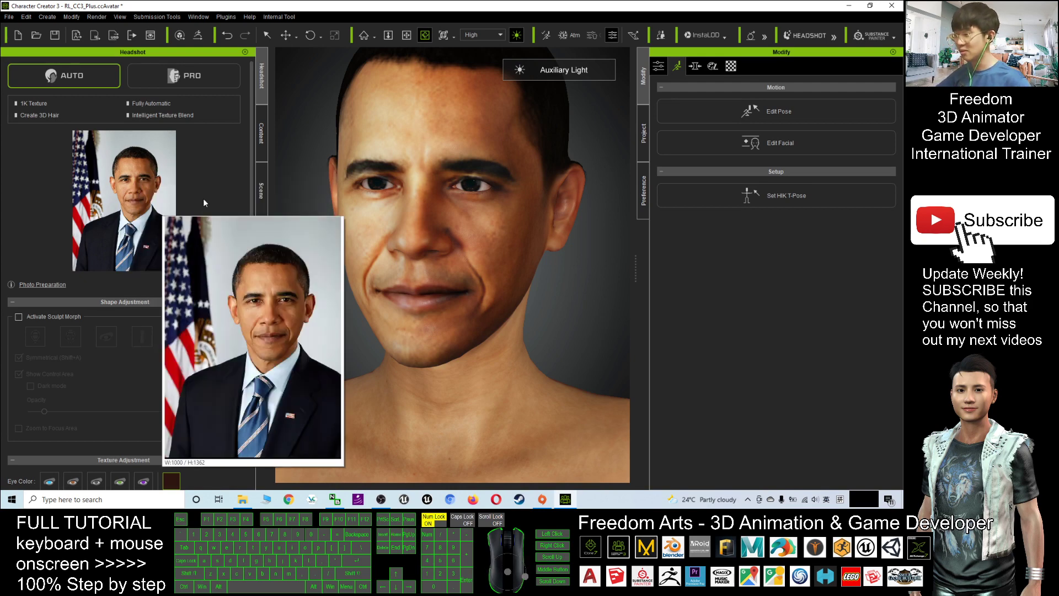
pyautogui.moveTo(399, 265); pyautogui.dragTo(422, 280)
pyautogui.press('x')
pyautogui.press('c')
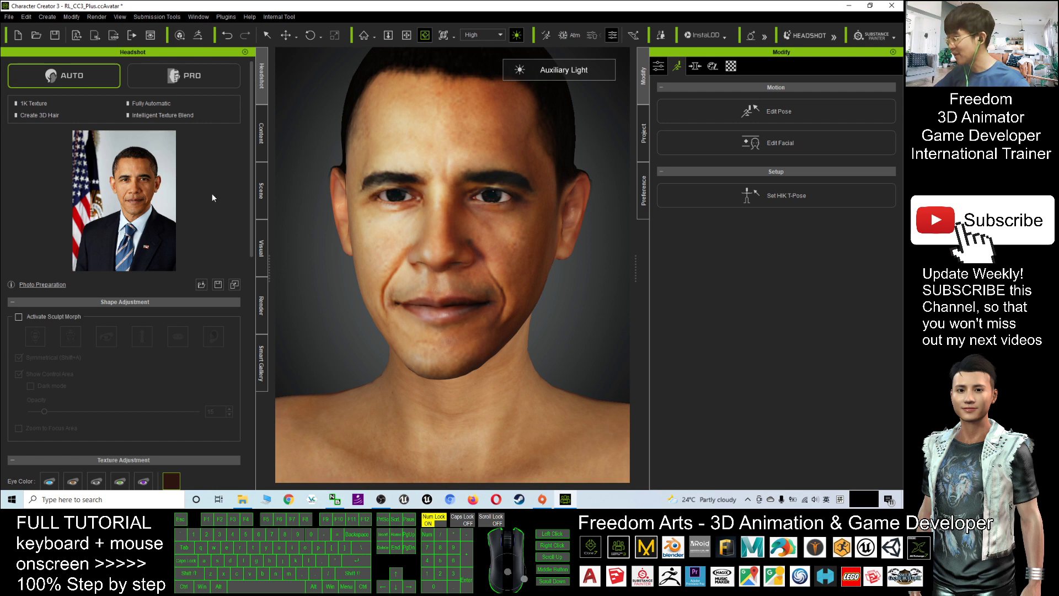
# Step: Examine the head's side profile with the auxiliary light switched off and back on
pyautogui.press('x')
pyautogui.scroll(-5, 470, 271)
pyautogui.moveTo(492, 242); pyautogui.dragTo(585, 276)
pyautogui.press('c')
pyautogui.scroll(5, 546, 280)
pyautogui.press('c')
pyautogui.click(517, 39)
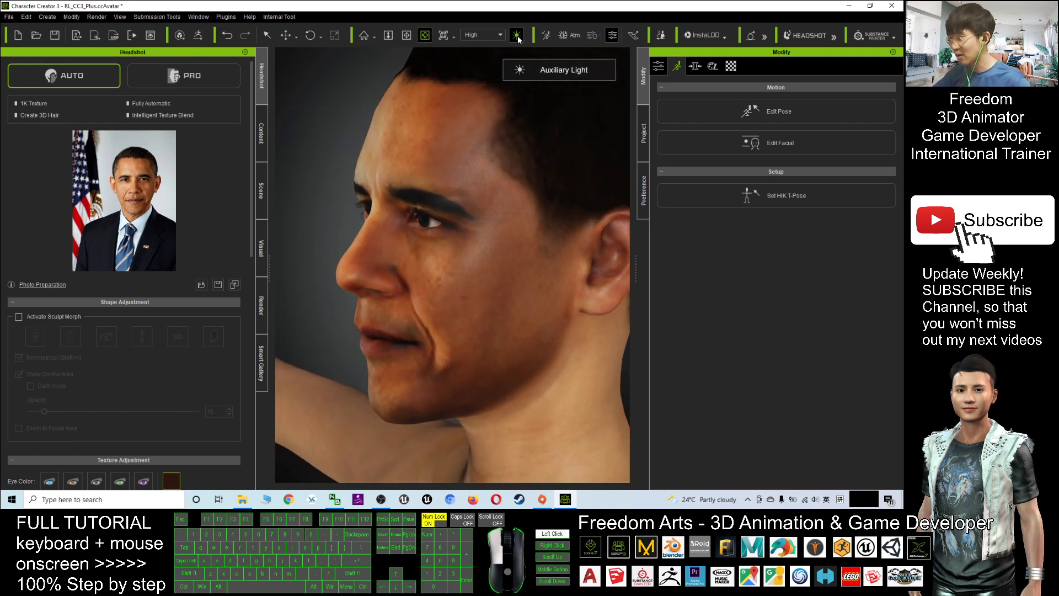
pyautogui.click(517, 36)
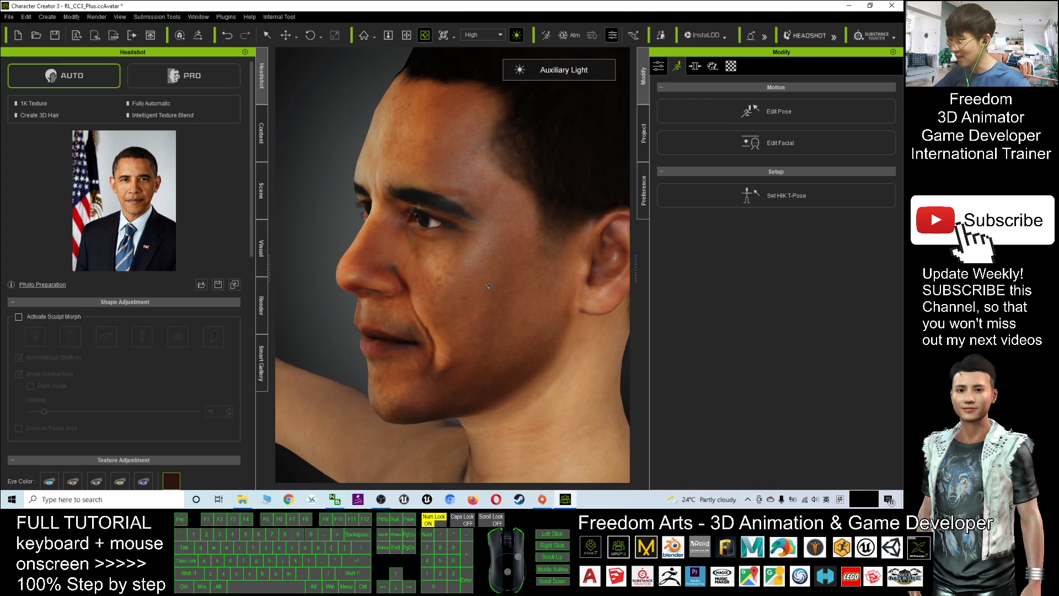
pyautogui.press('c')
pyautogui.moveTo(489, 286); pyautogui.dragTo(464, 246)
pyautogui.press('x')
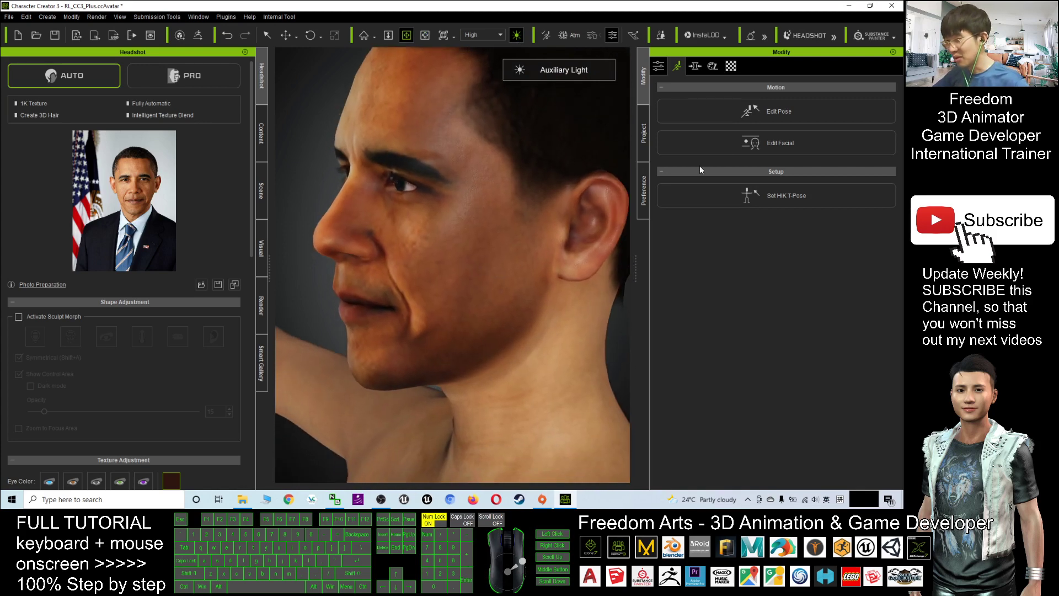
# Step: Show the character's material list and select the Std_Skin_Head material of CC_Base_Body
pyautogui.click(731, 65)
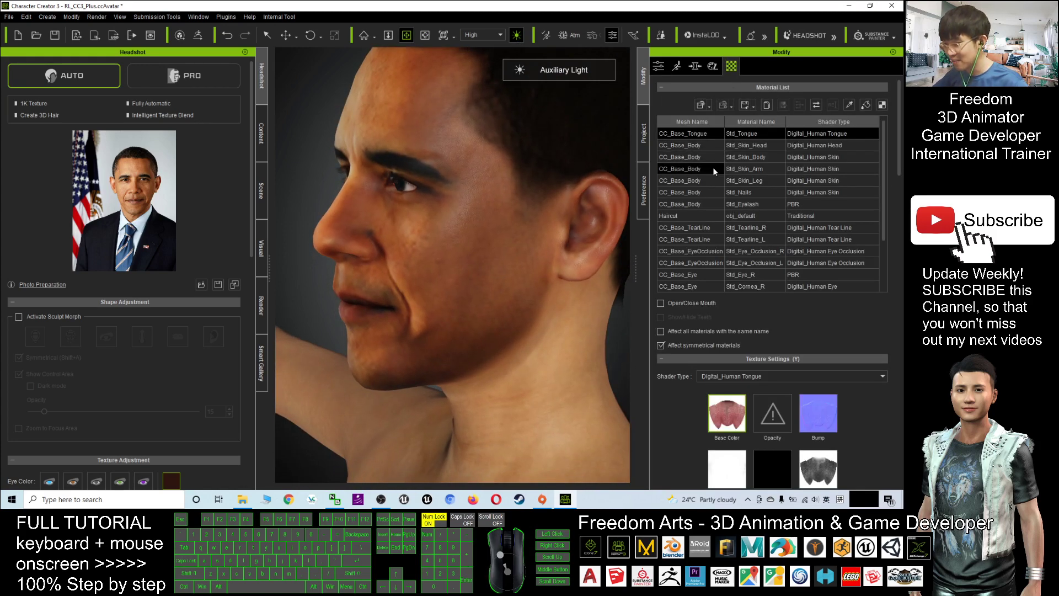
pyautogui.click(700, 146)
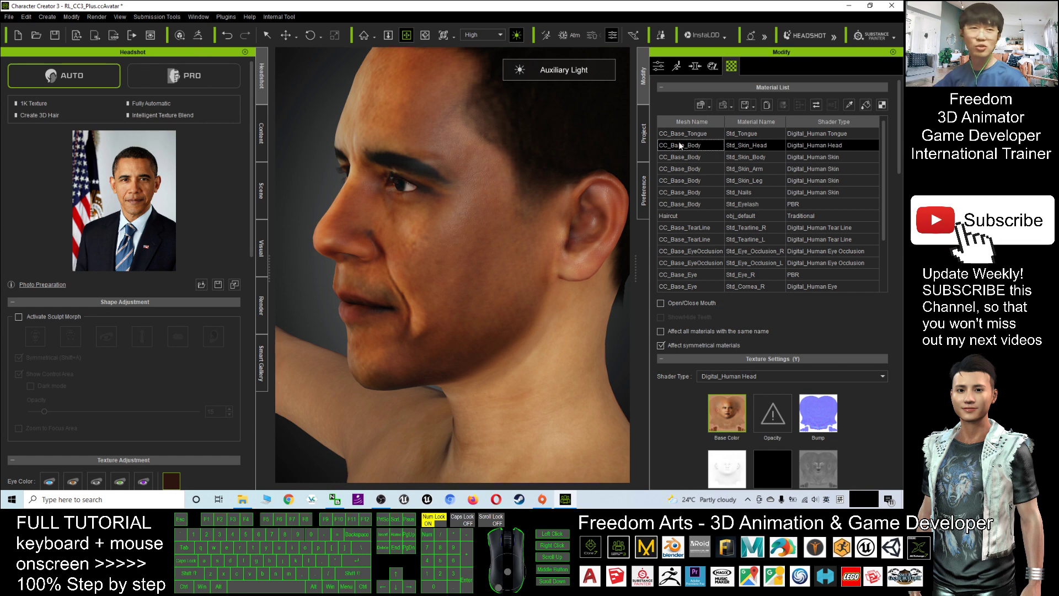
pyautogui.click(359, 500)
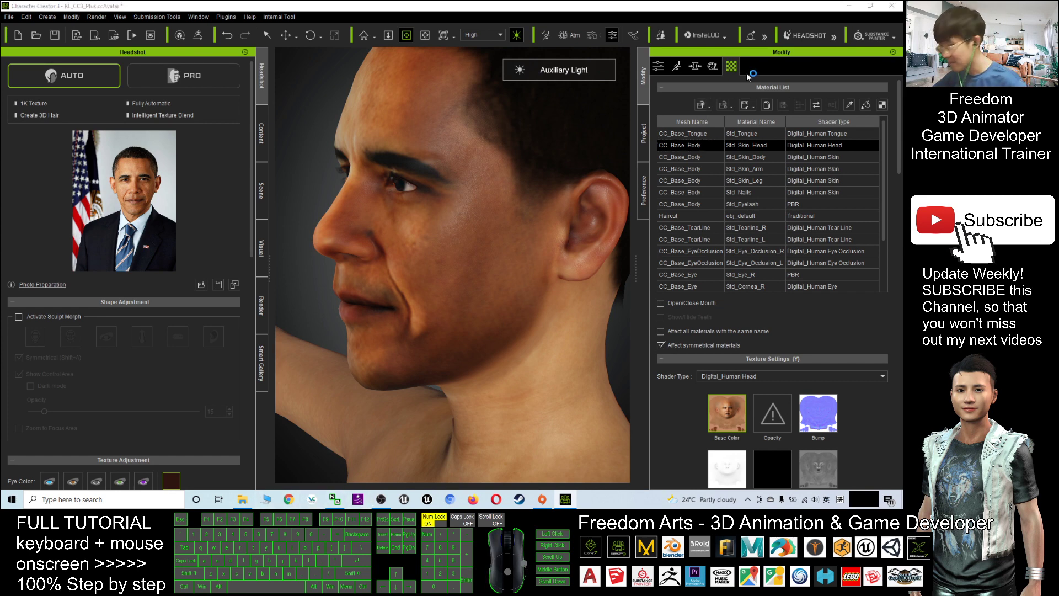
pyautogui.click(731, 66)
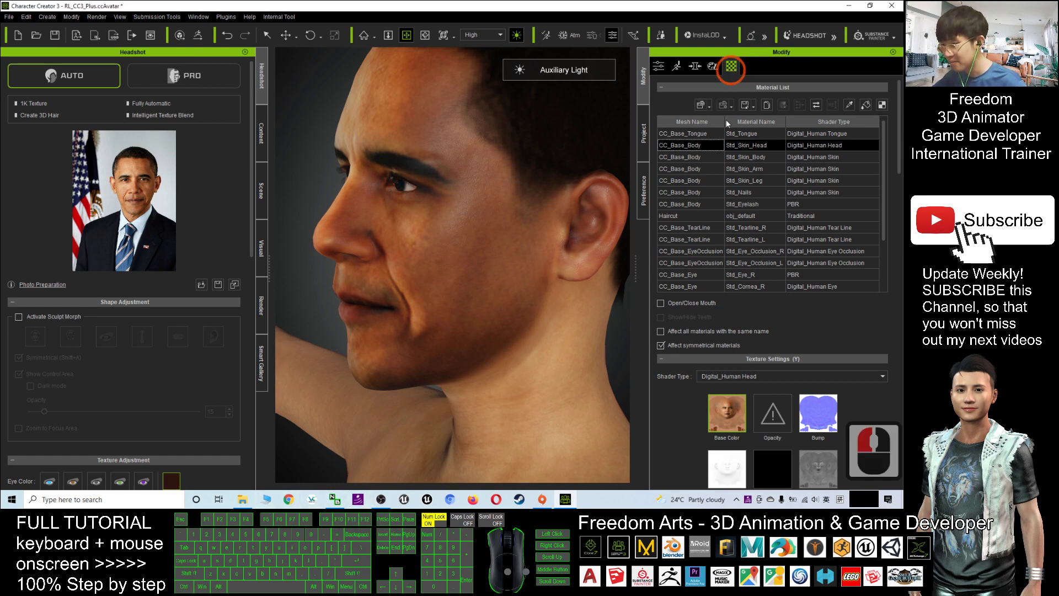
pyautogui.click(687, 158)
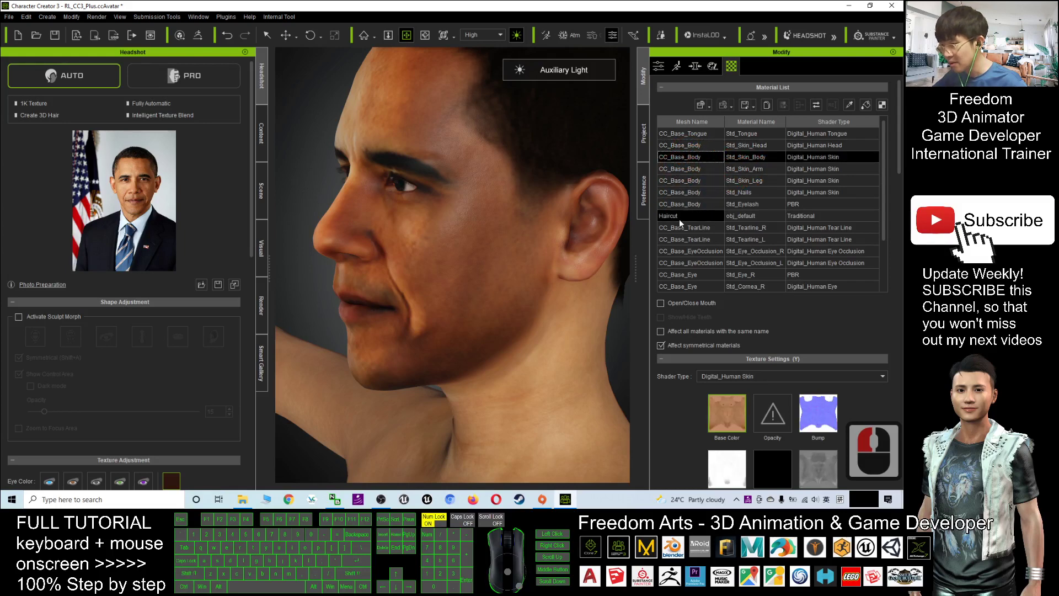
pyautogui.click(690, 144)
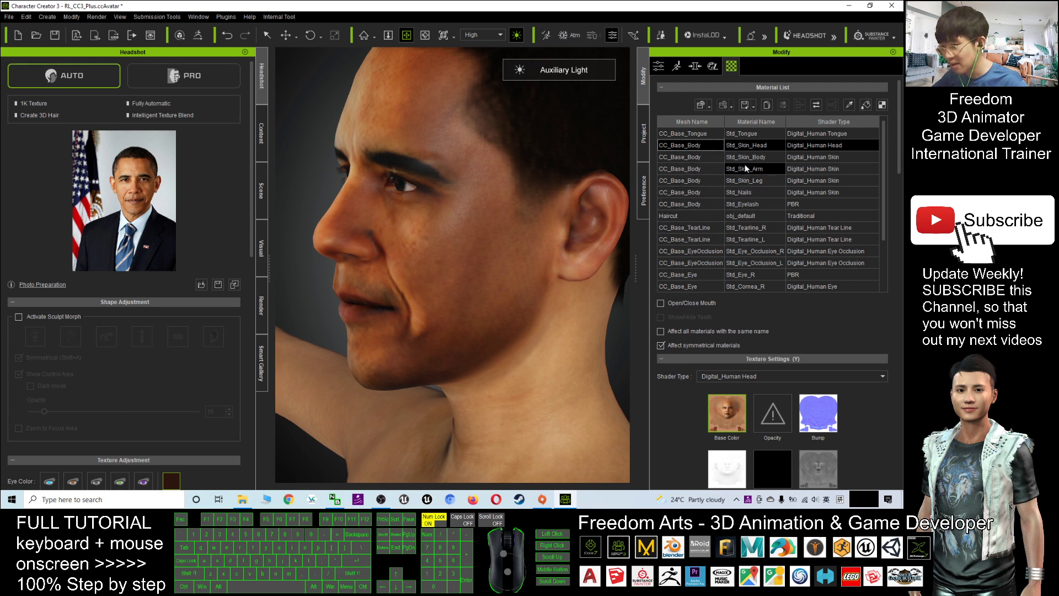
pyautogui.click(751, 146)
# Step: Save the head material's Base Color texture to the Desktop as a PNG file named face
pyautogui.scroll(-3, 745, 331)
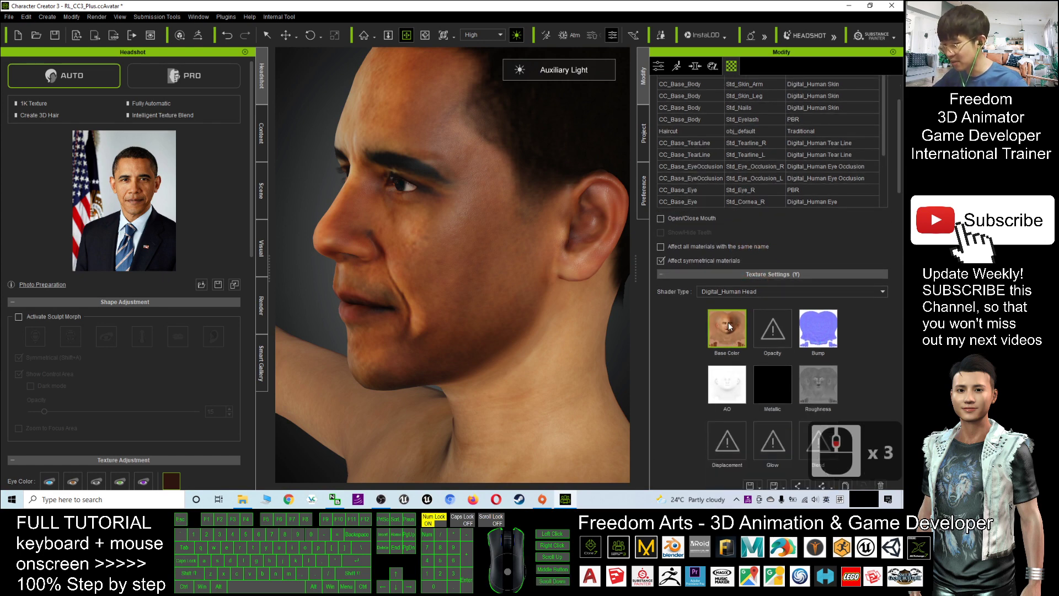
pyautogui.click(729, 326)
pyautogui.click(729, 326)
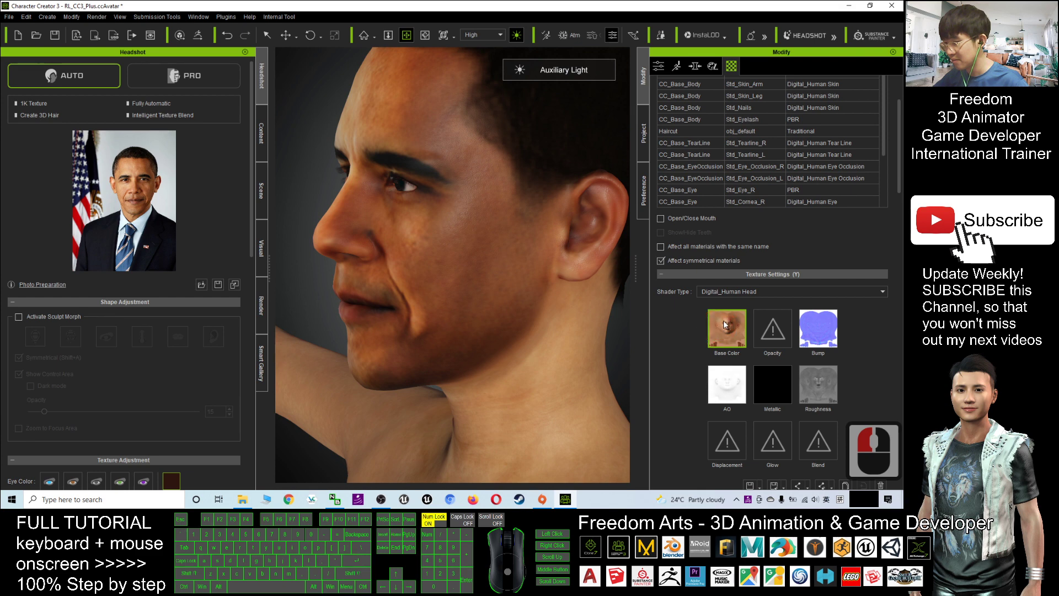
pyautogui.rightClick(725, 325)
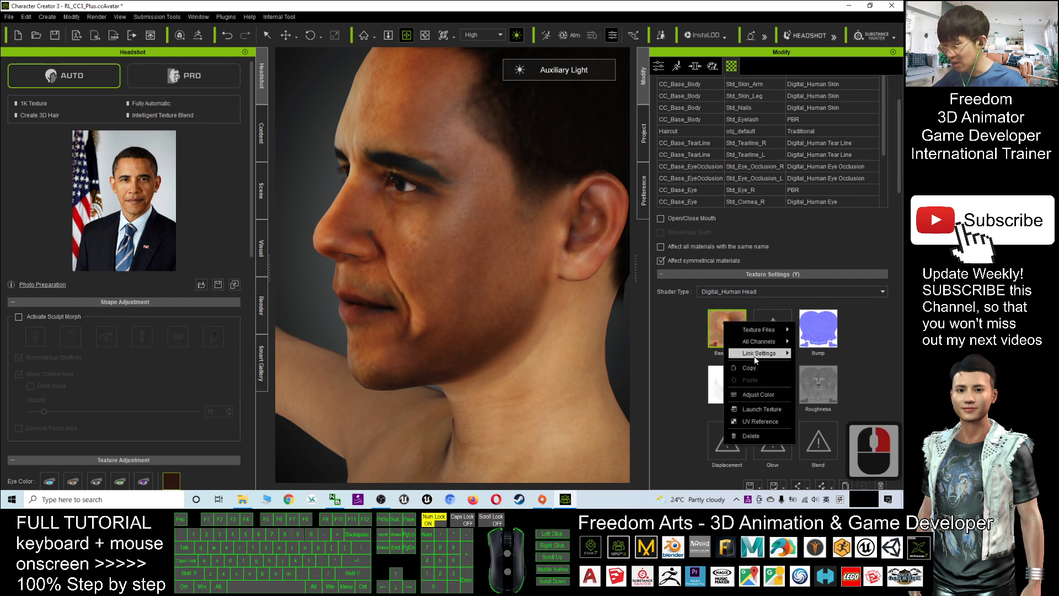
pyautogui.click(752, 330)
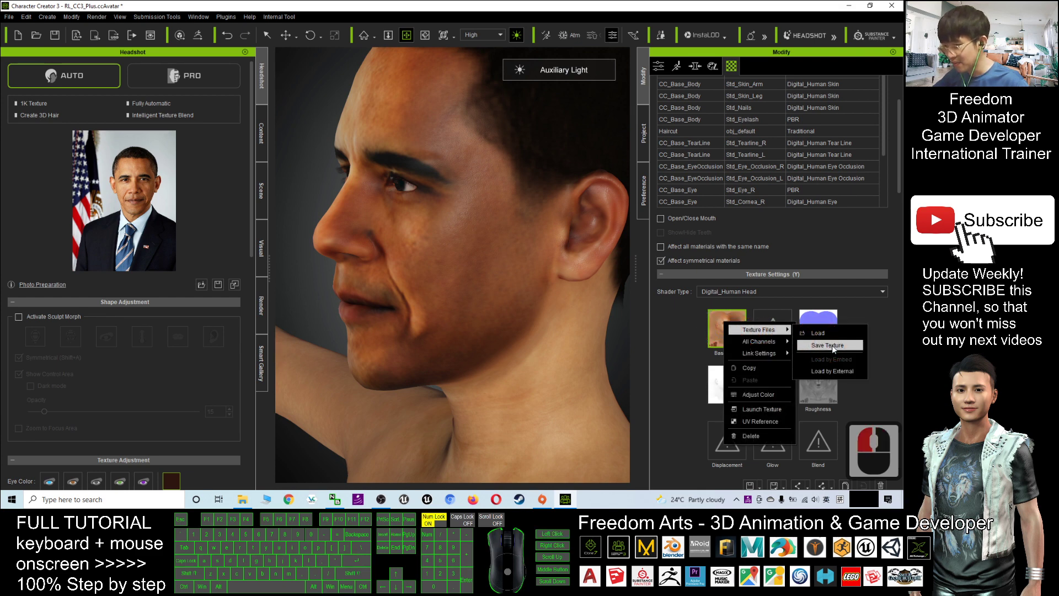
pyautogui.click(832, 346)
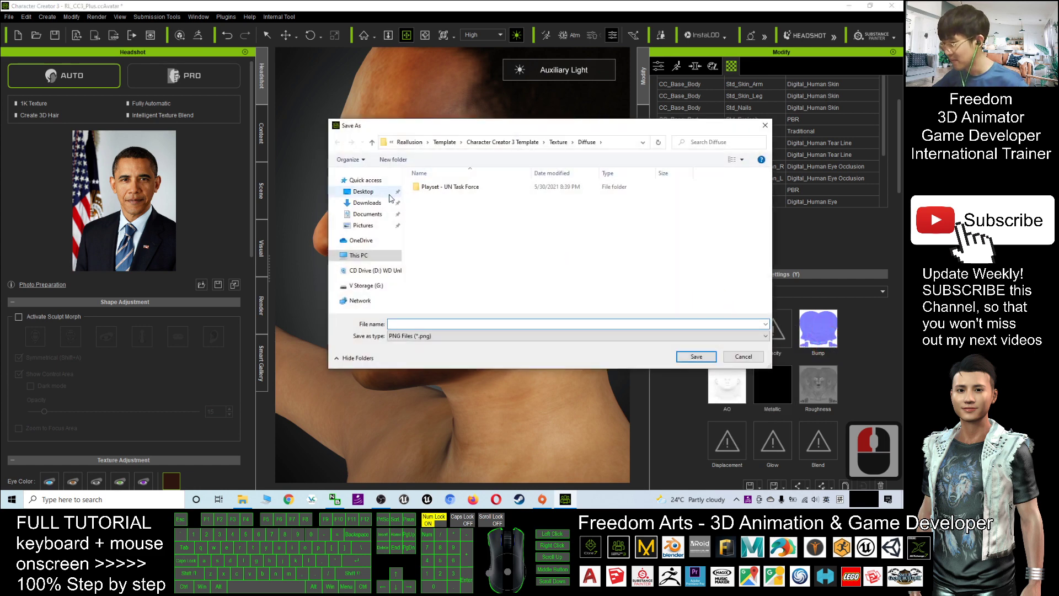
pyautogui.click(362, 191)
pyautogui.click(433, 299)
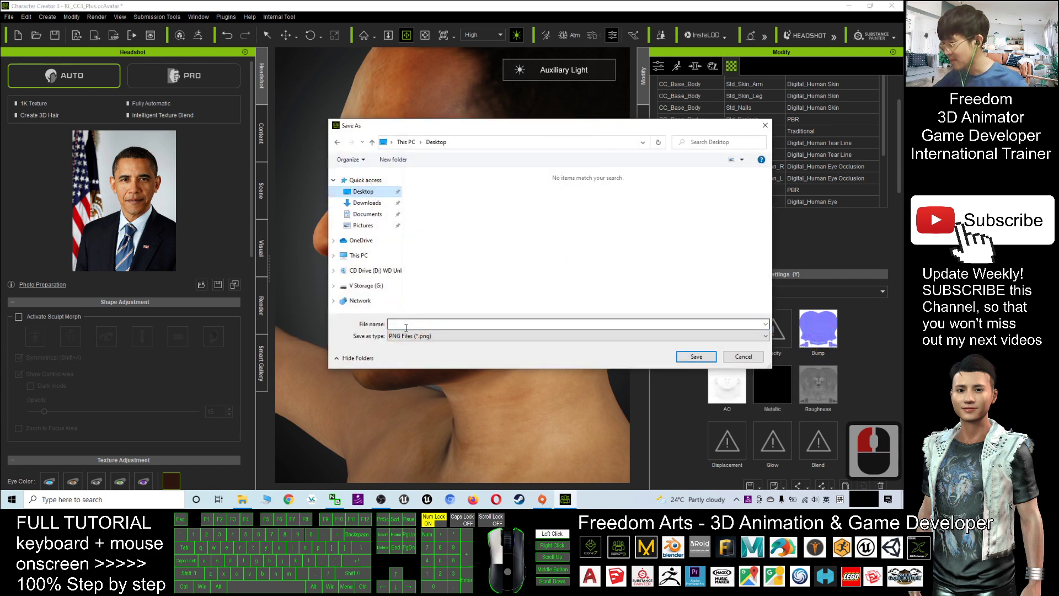
pyautogui.click(406, 325)
pyautogui.write('d')
pyautogui.press('BackSpace')
pyautogui.write('face')
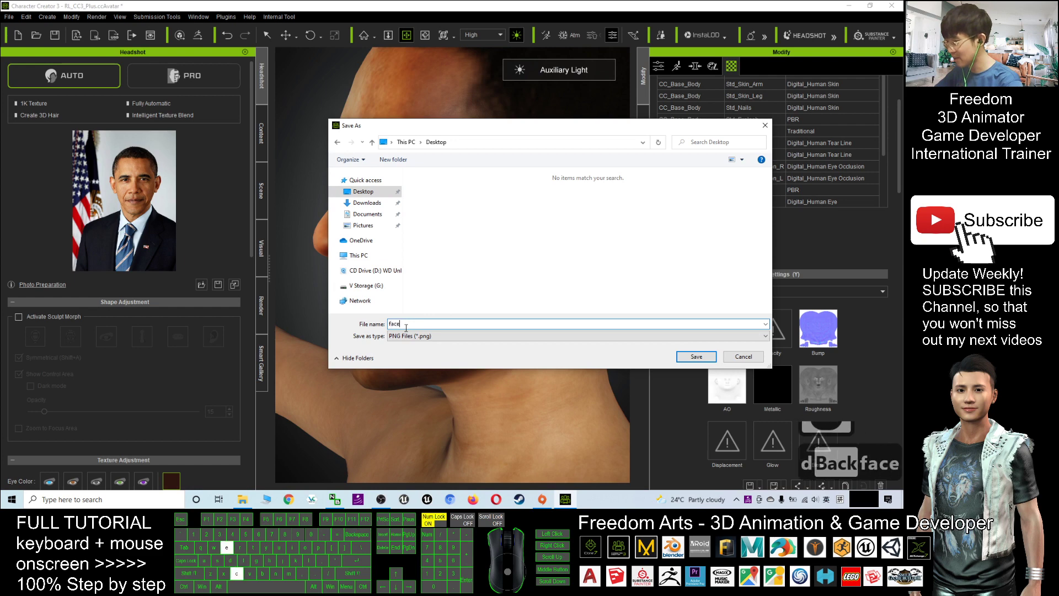
pyautogui.press('Return')
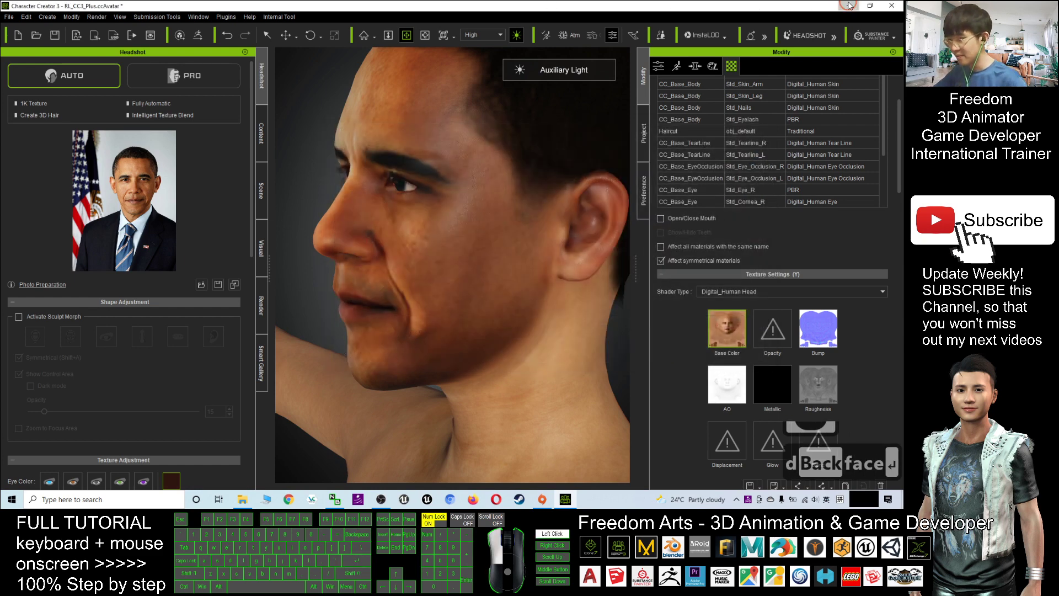
# Step: Minimize the program, view the exported face.png from the desktop in Photos, and close the viewer
pyautogui.click(850, 6)
pyautogui.click(109, 161)
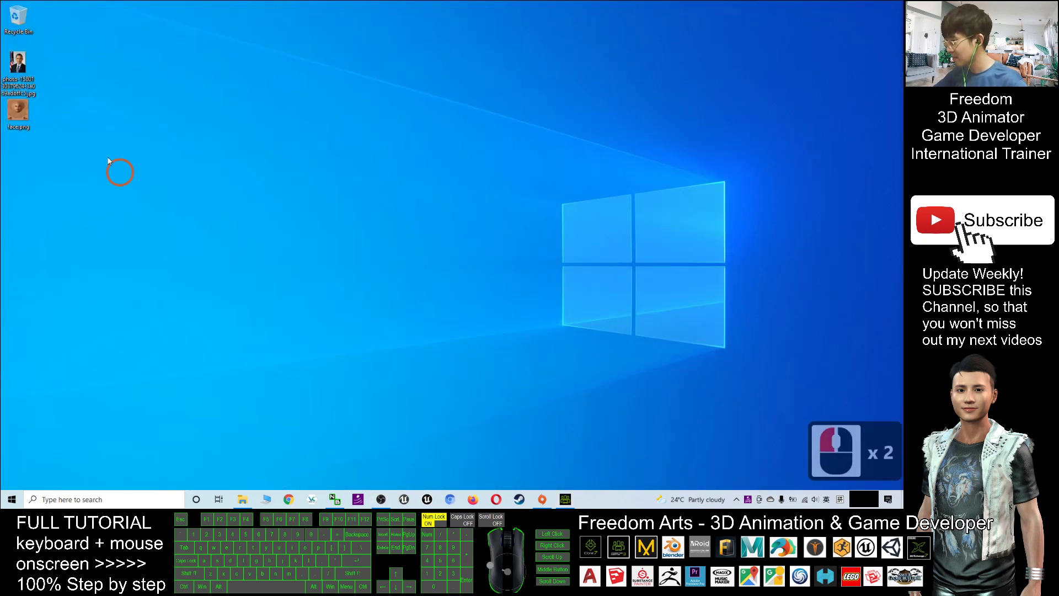
pyautogui.doubleClick(19, 111)
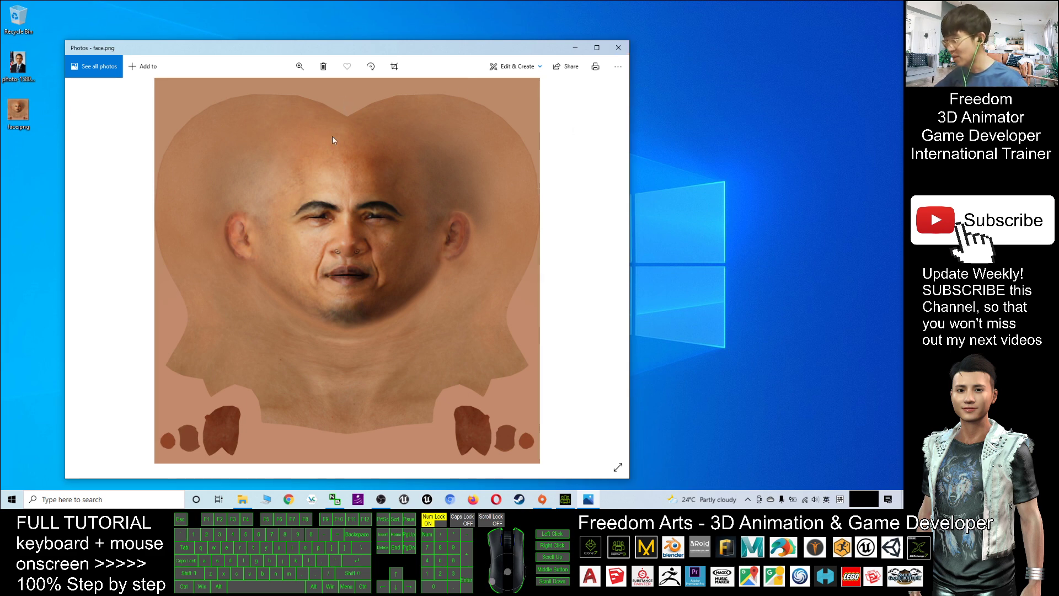
pyautogui.click(619, 48)
# Step: Switch back to Character Creator in a smaller window and load face.png from the desktop as the head's Base Color texture
pyautogui.click(565, 499)
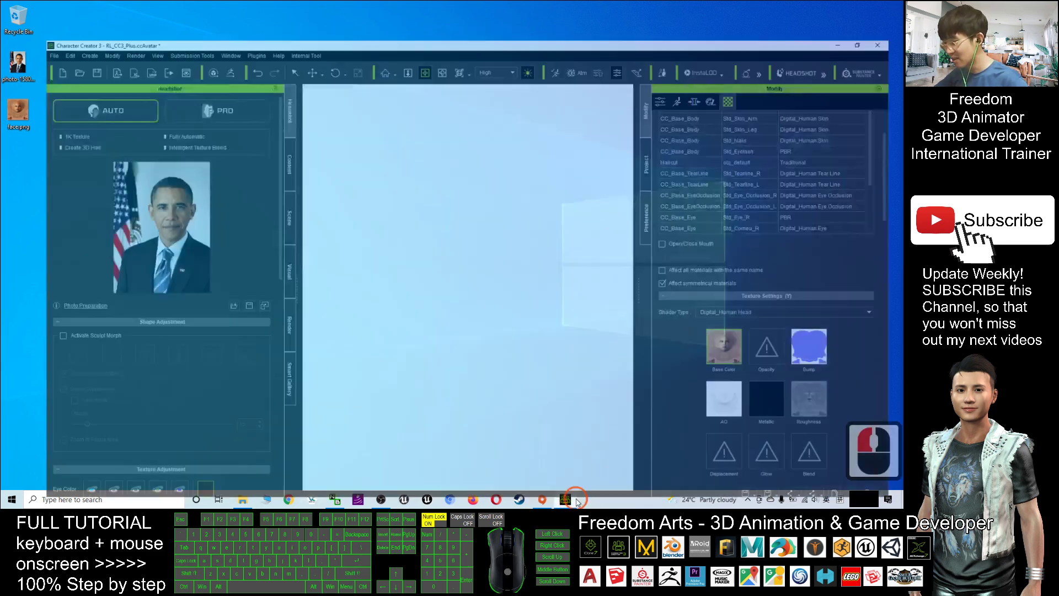
pyautogui.doubleClick(657, 5)
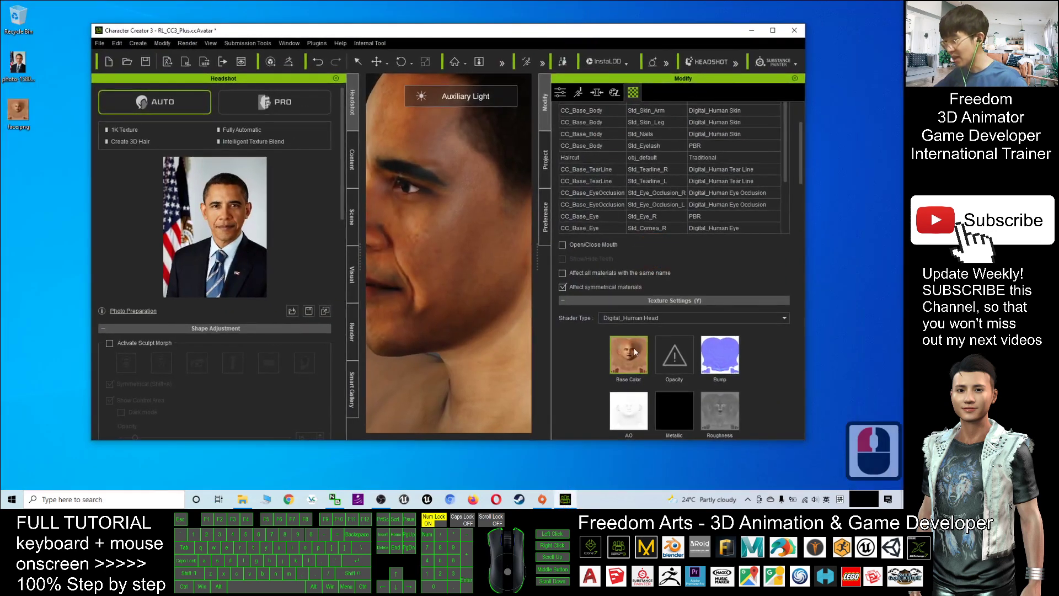
pyautogui.moveTo(18, 112); pyautogui.dragTo(635, 355)
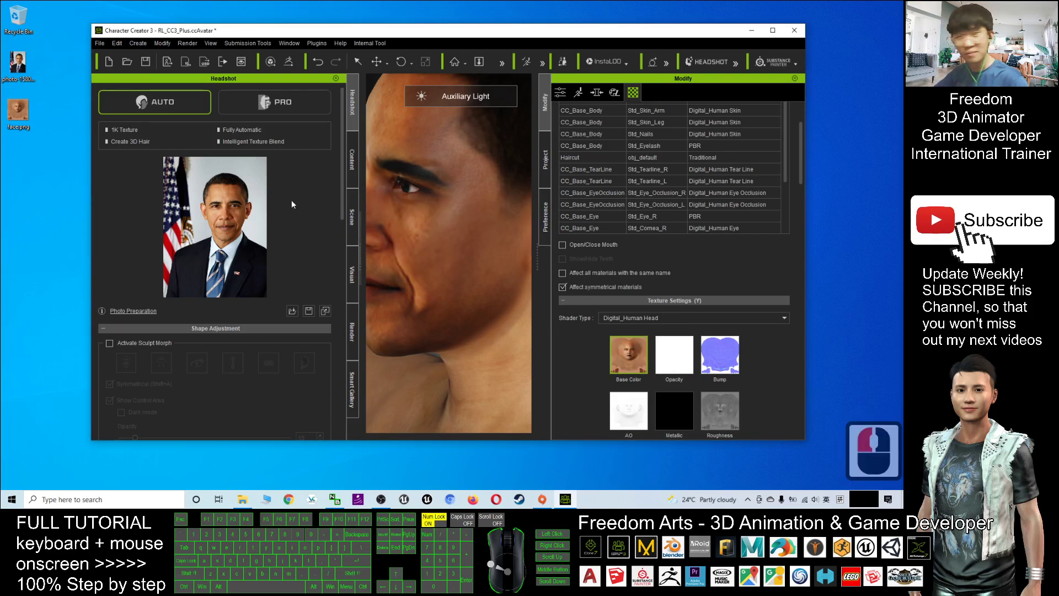
# Step: Replace the head's Base Color texture with the portrait photo from the desktop and inspect how it wraps around the head
pyautogui.moveTo(19, 64); pyautogui.dragTo(634, 353)
pyautogui.scroll(-6, 458, 252)
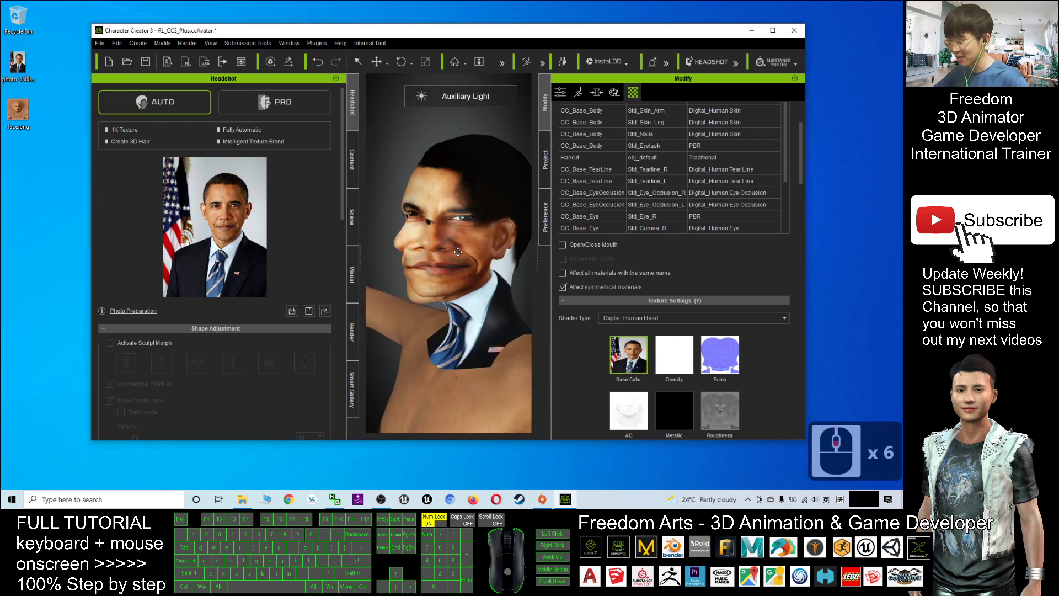
pyautogui.press('c')
pyautogui.moveTo(462, 298); pyautogui.dragTo(624, 353)
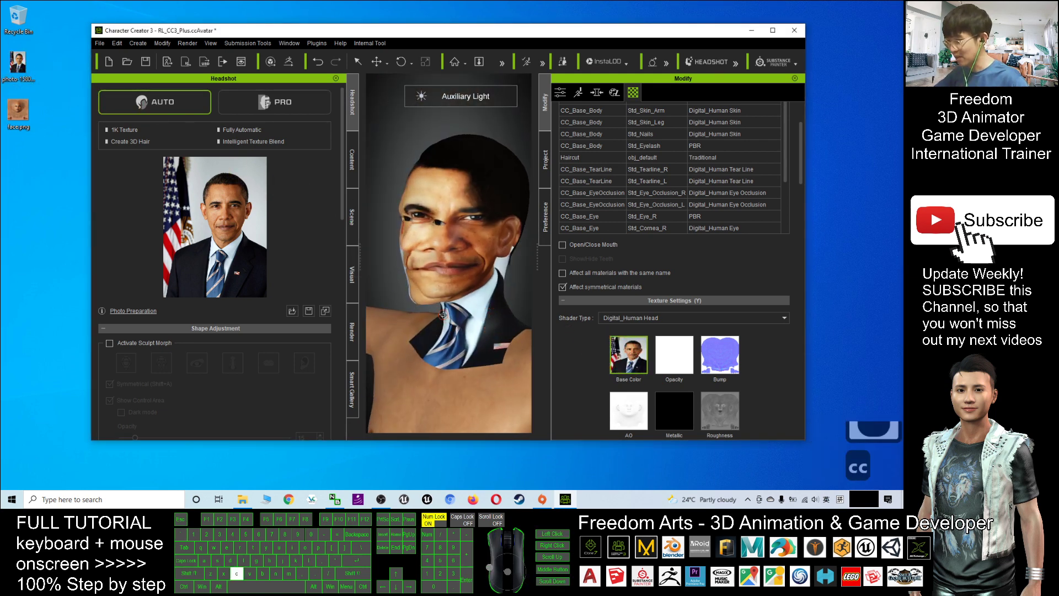
pyautogui.moveTo(463, 326); pyautogui.dragTo(637, 346)
# Step: Load face.png from the desktop back into the head material's Base Color texture
pyautogui.click(18, 64)
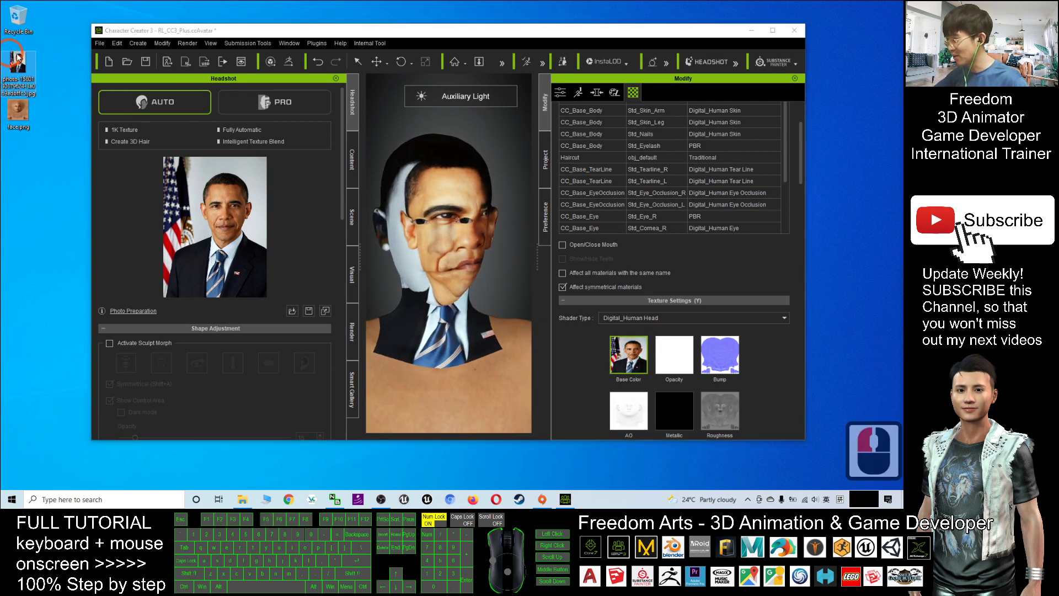
pyautogui.moveTo(19, 110); pyautogui.dragTo(629, 355)
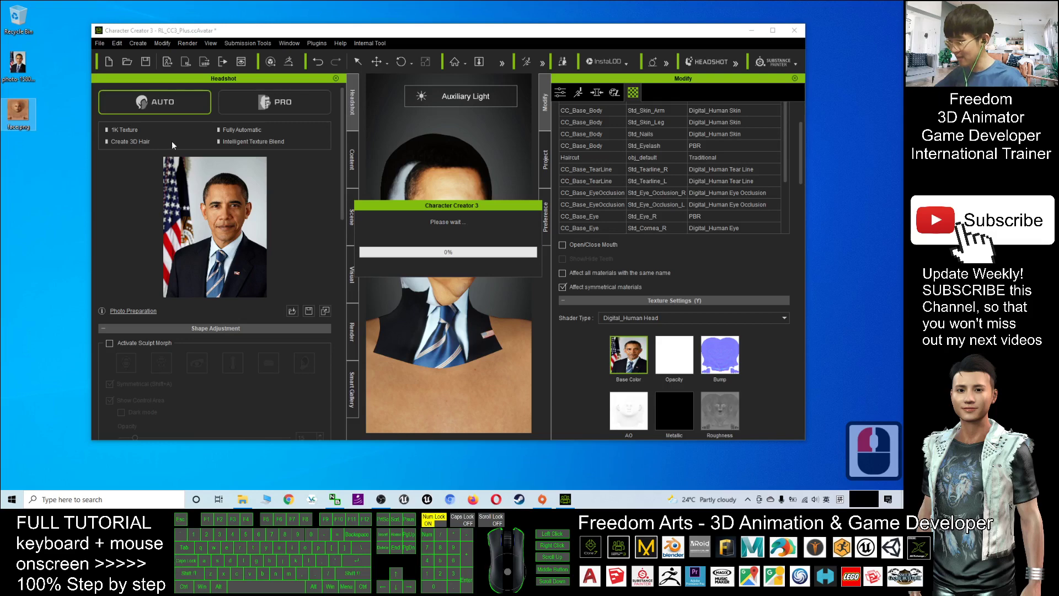
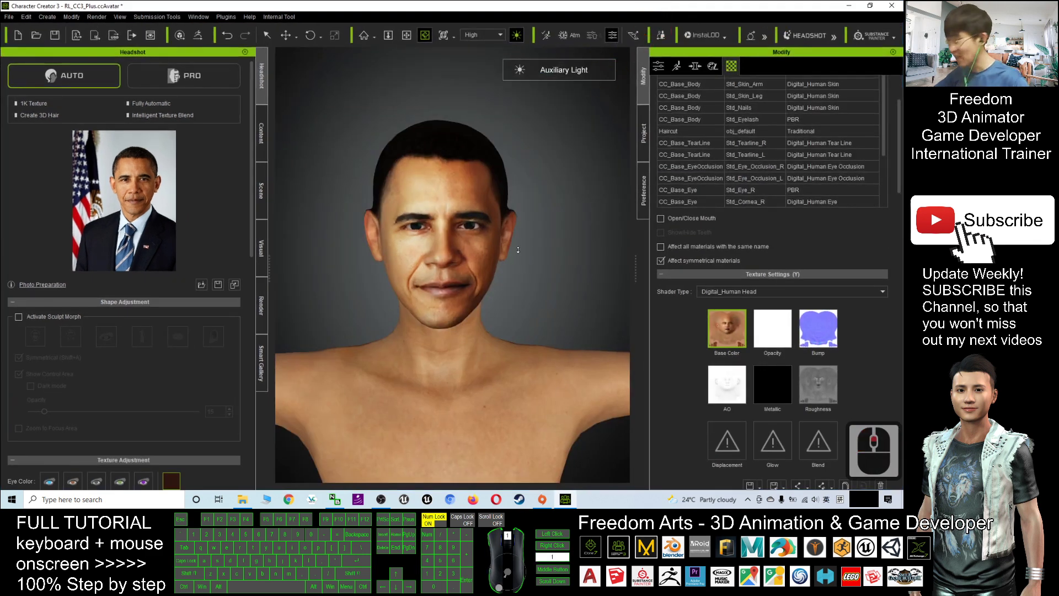
# Step: Bring up the Full Body morph sliders for the actor's body with the upper body in view
pyautogui.moveTo(518, 250); pyautogui.dragTo(519, 218)
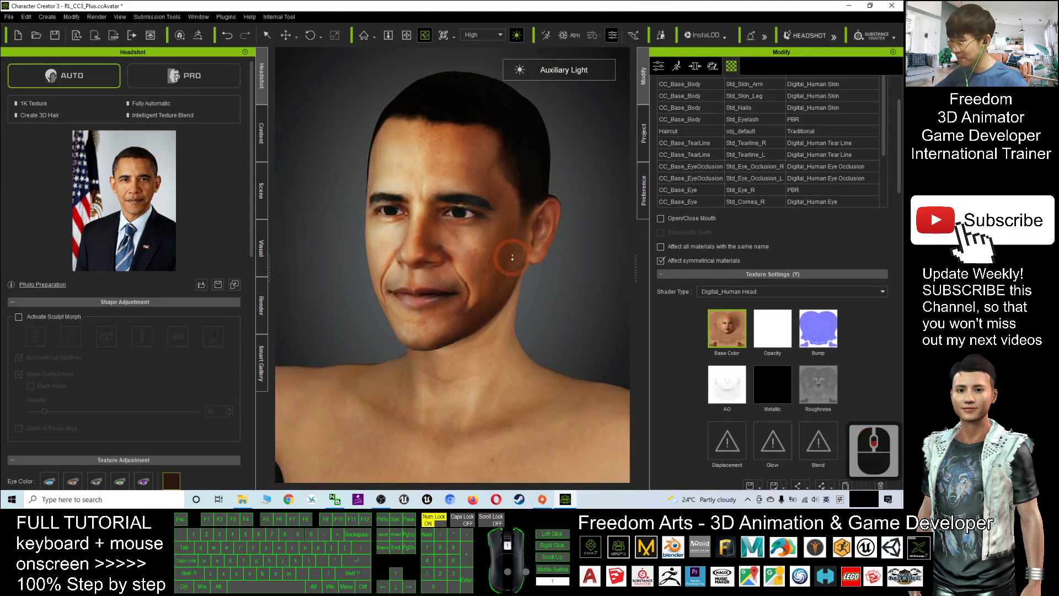
pyautogui.scroll(-8, 513, 257)
pyautogui.click(695, 66)
pyautogui.scroll(-3, 545, 273)
pyautogui.press('x')
pyautogui.click(717, 134)
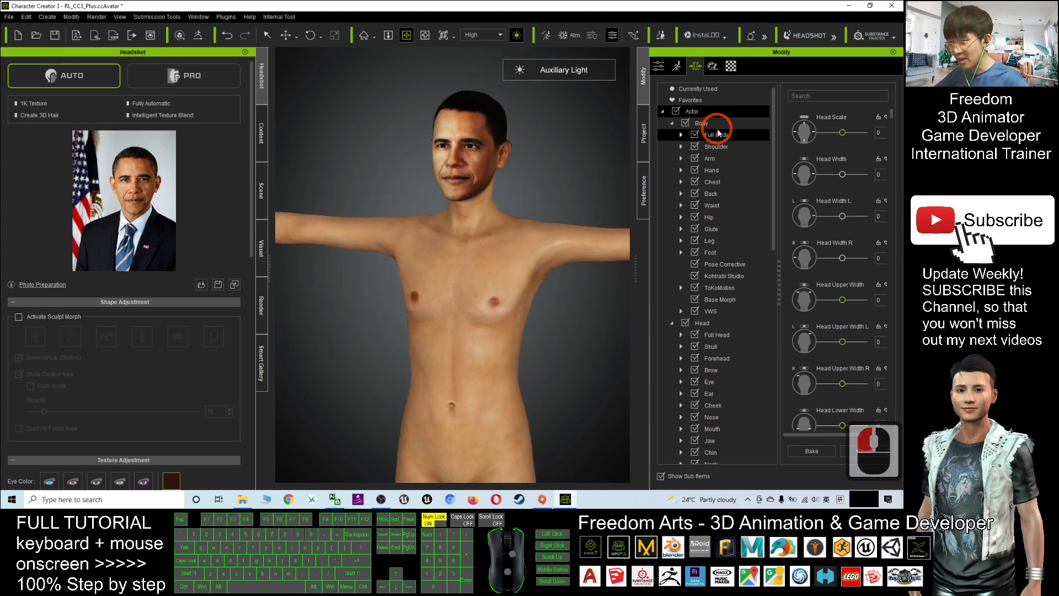
pyautogui.click(698, 70)
pyautogui.click(698, 71)
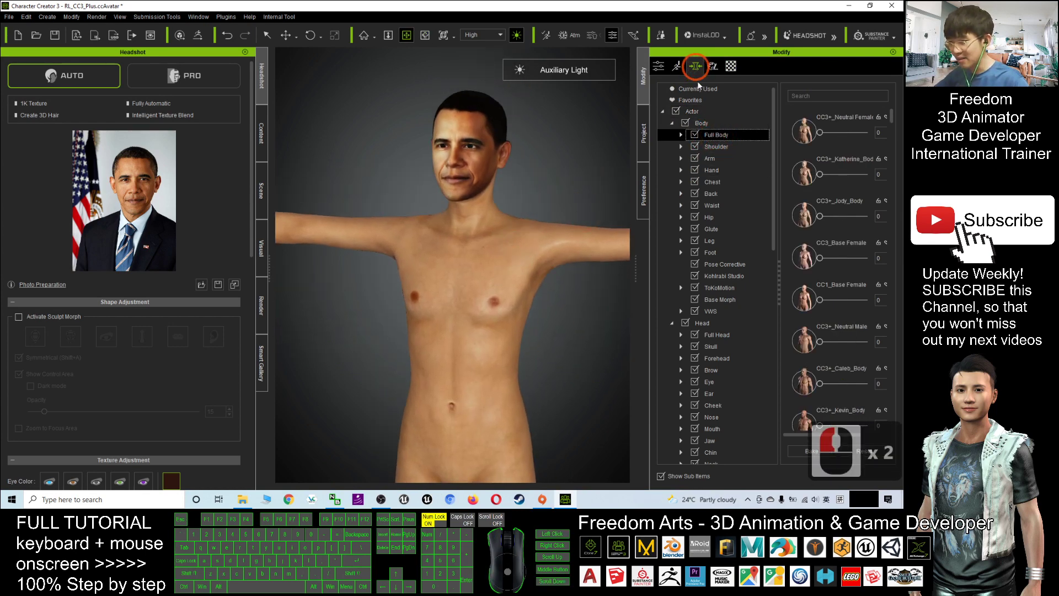
pyautogui.click(719, 136)
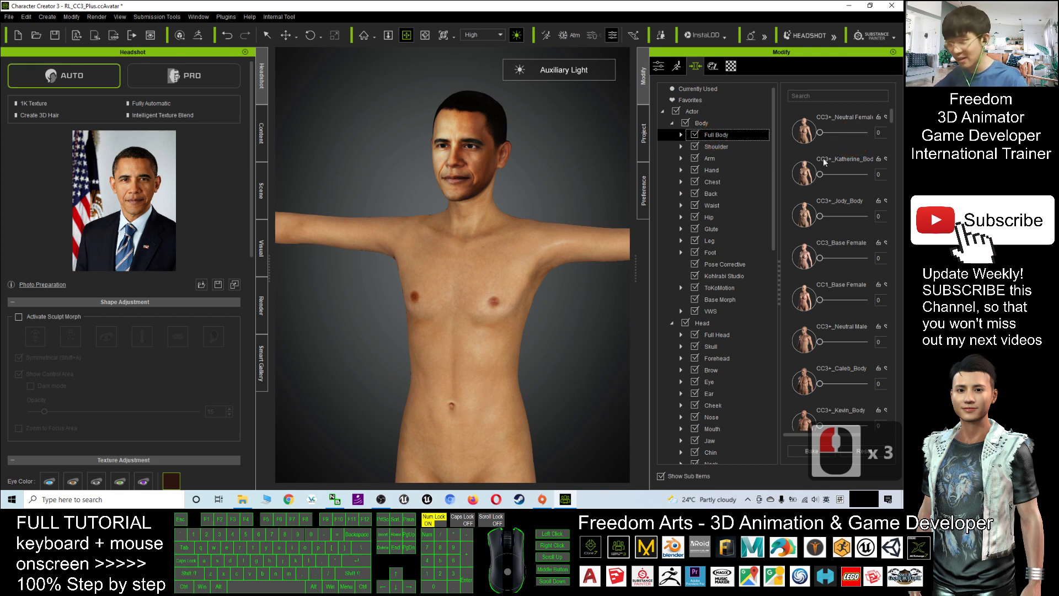
# Step: Try the CC3+_Neutral Female body morph at 99 and CC3+_Caleb_Body at 98, resetting each to 0
pyautogui.moveTo(821, 133); pyautogui.dragTo(895, 141)
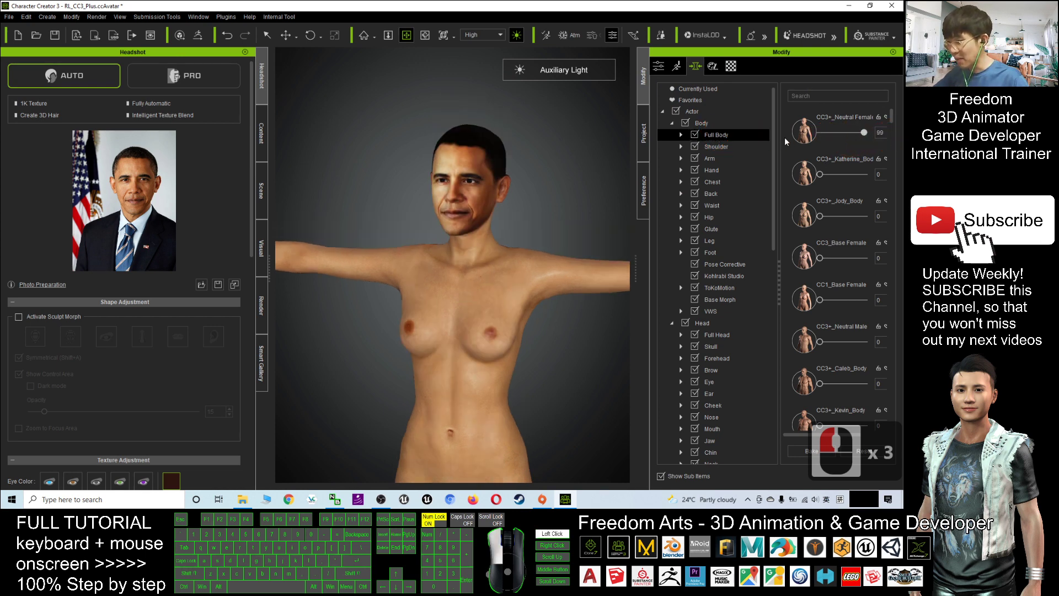
pyautogui.moveTo(785, 142); pyautogui.dragTo(772, 142)
pyautogui.scroll(-5, 832, 225)
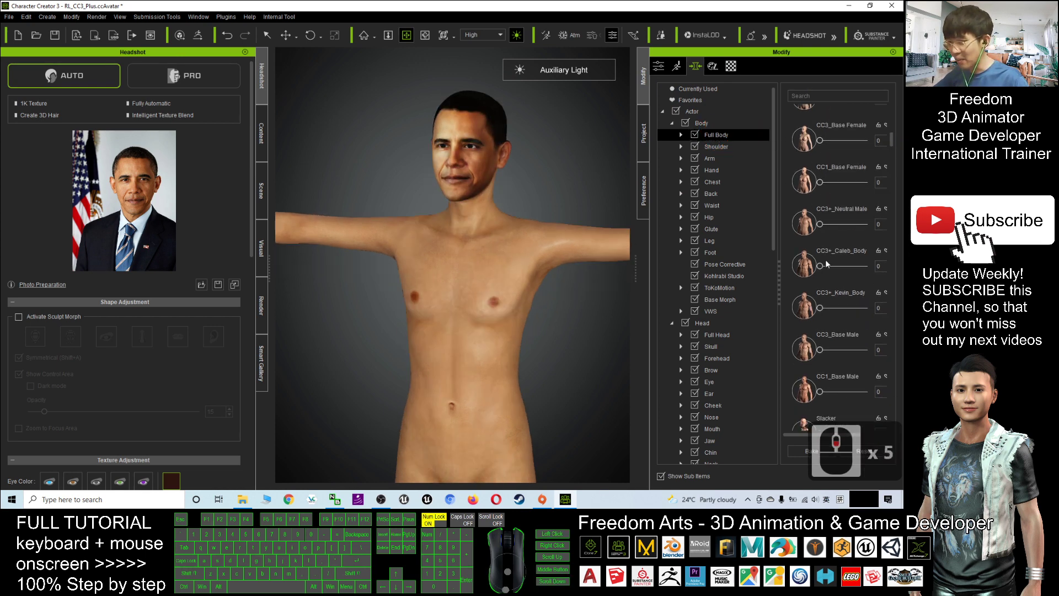
pyautogui.moveTo(821, 267)
pyautogui.mouseDown()
pyautogui.moveTo(885, 267)
pyautogui.moveTo(821, 267)
pyautogui.mouseUp()
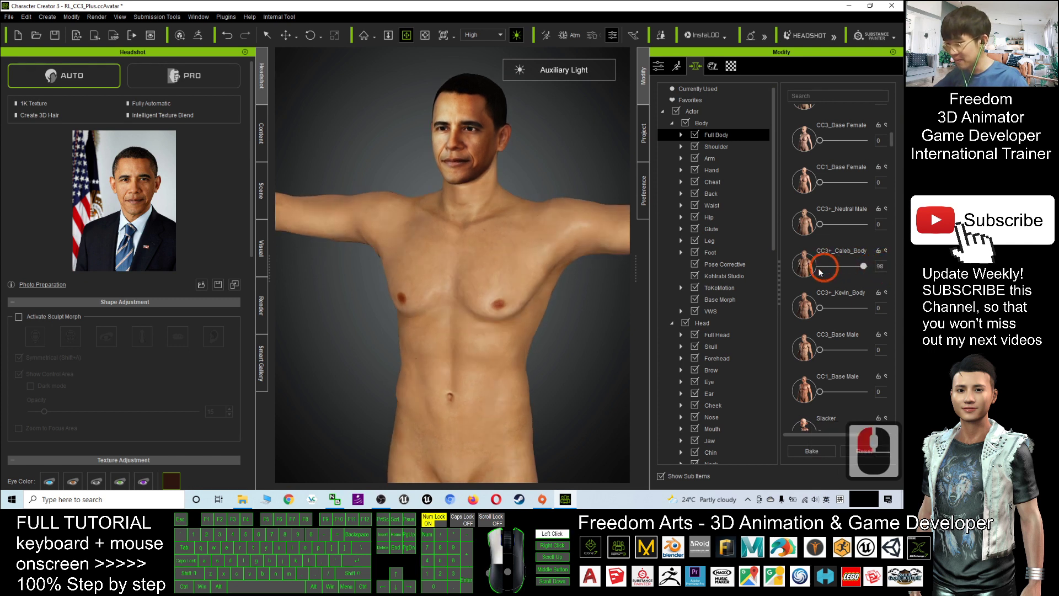
# Step: Try the CC3+_Neutral Male body morph at 100 and test CC3_Base Male, resetting both to 0
pyautogui.moveTo(821, 225); pyautogui.dragTo(895, 228)
pyautogui.scroll(-3, 611, 234)
pyautogui.scroll(-3, 611, 234)
pyautogui.scroll(-3, 717, 239)
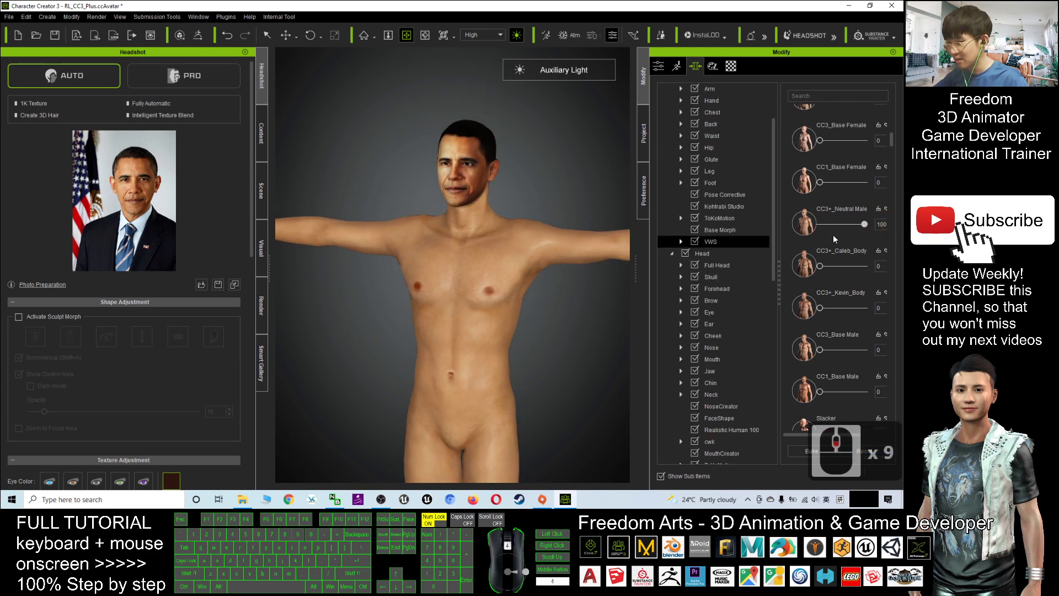
pyautogui.scroll(-3, 833, 238)
pyautogui.scroll(2, 864, 202)
pyautogui.moveTo(864, 201); pyautogui.dragTo(773, 208)
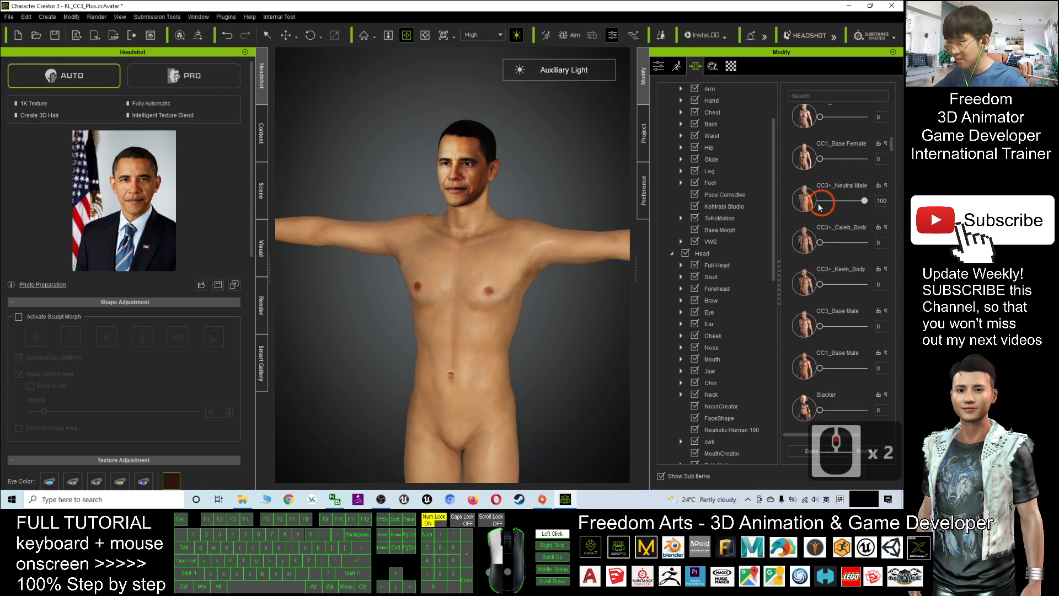
pyautogui.moveTo(823, 327)
pyautogui.mouseDown()
pyautogui.moveTo(894, 334)
pyautogui.moveTo(820, 328)
pyautogui.mouseUp()
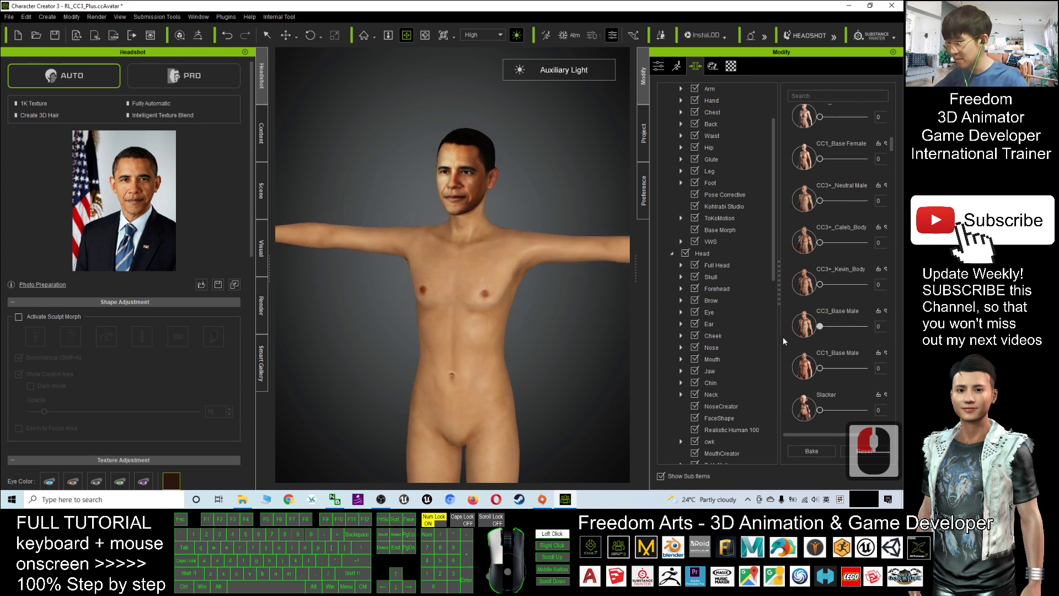
# Step: Try the CC1_Base Male and CC1_Base Female body morphs at 100, resetting each to 0
pyautogui.click(821, 368)
pyautogui.moveTo(821, 369); pyautogui.dragTo(903, 381)
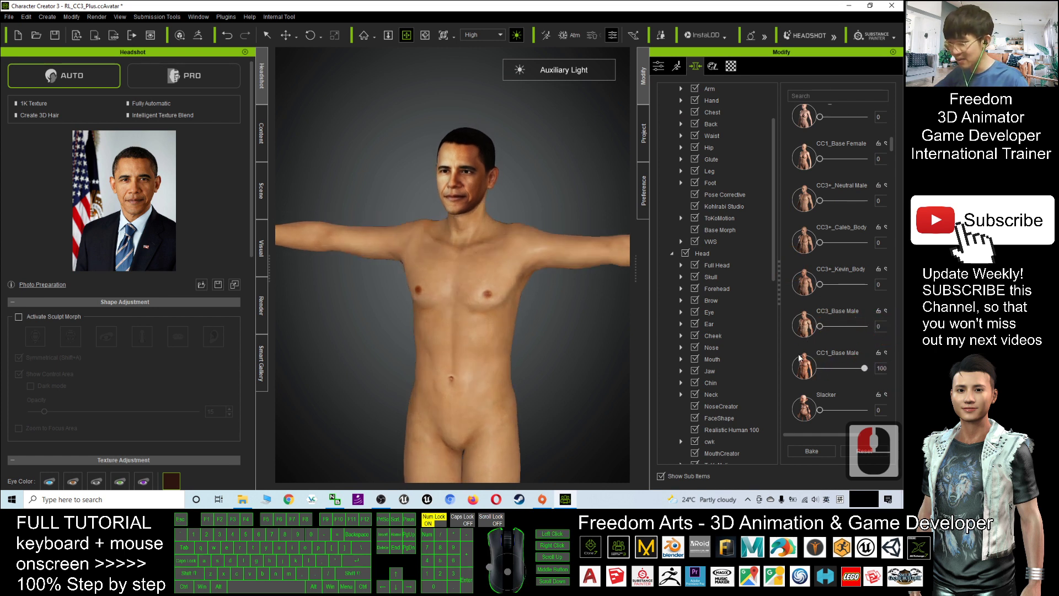
pyautogui.scroll(-10, 522, 316)
pyautogui.press('x')
pyautogui.press('c')
pyautogui.moveTo(458, 326); pyautogui.dragTo(364, 292)
pyautogui.moveTo(866, 369); pyautogui.dragTo(784, 361)
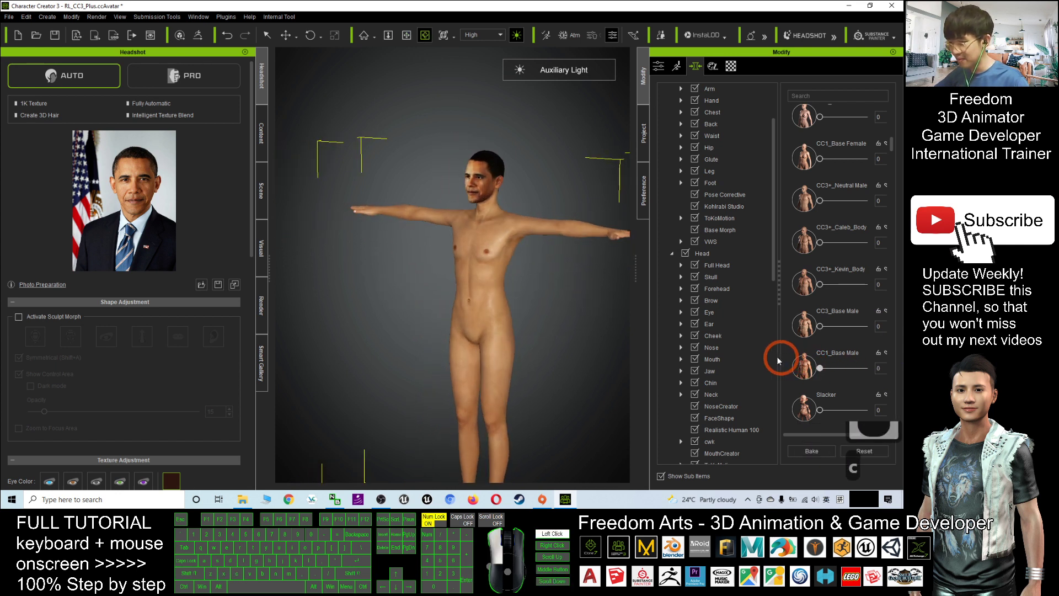
pyautogui.moveTo(820, 162); pyautogui.dragTo(895, 168)
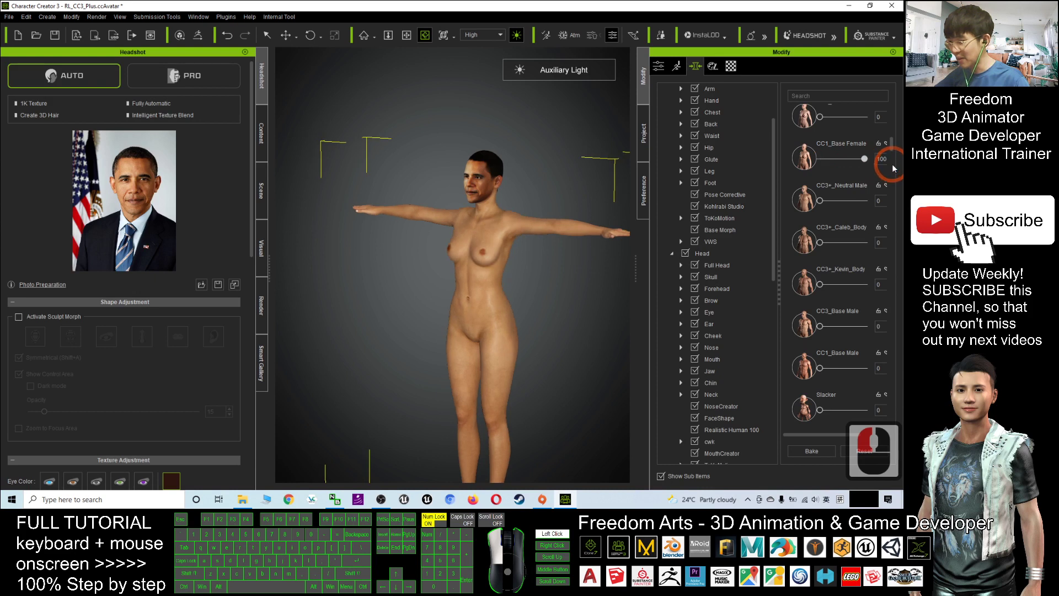
pyautogui.moveTo(785, 165); pyautogui.dragTo(739, 173)
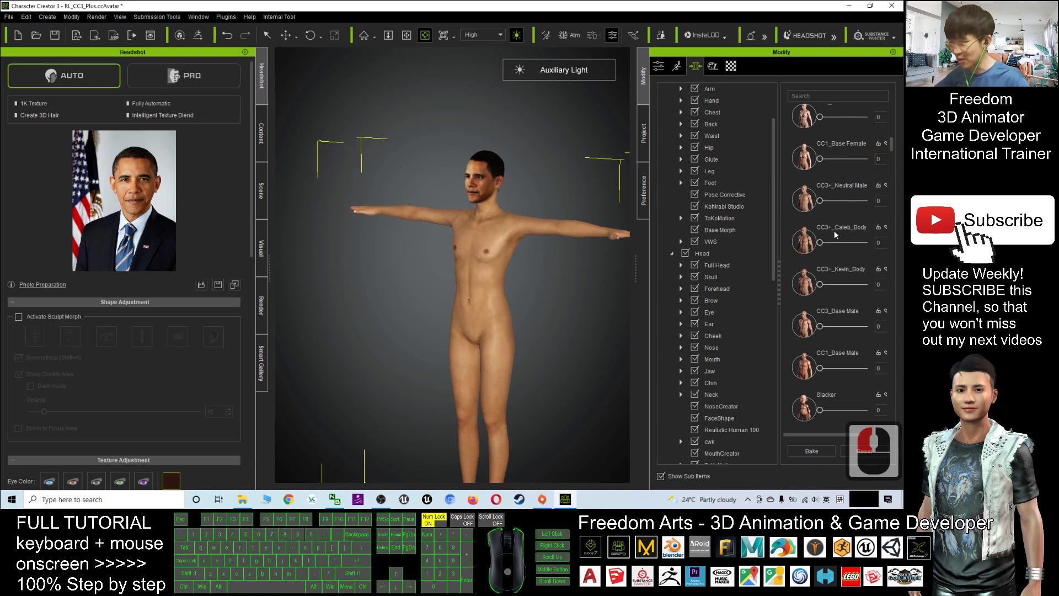
# Step: Set the CC1_Base Male full-body morph to 100 and check the resulting figure
pyautogui.moveTo(821, 371); pyautogui.dragTo(898, 373)
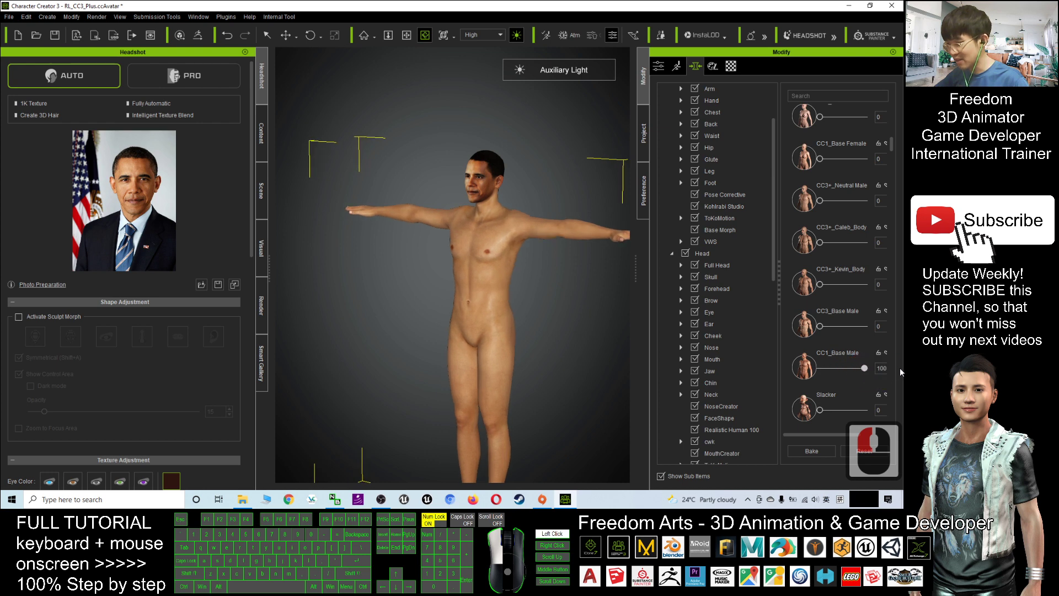
pyautogui.scroll(9, 546, 250)
pyautogui.press('x')
pyautogui.moveTo(546, 250); pyautogui.dragTo(466, 253)
pyautogui.press('c')
pyautogui.scroll(-11, 505, 292)
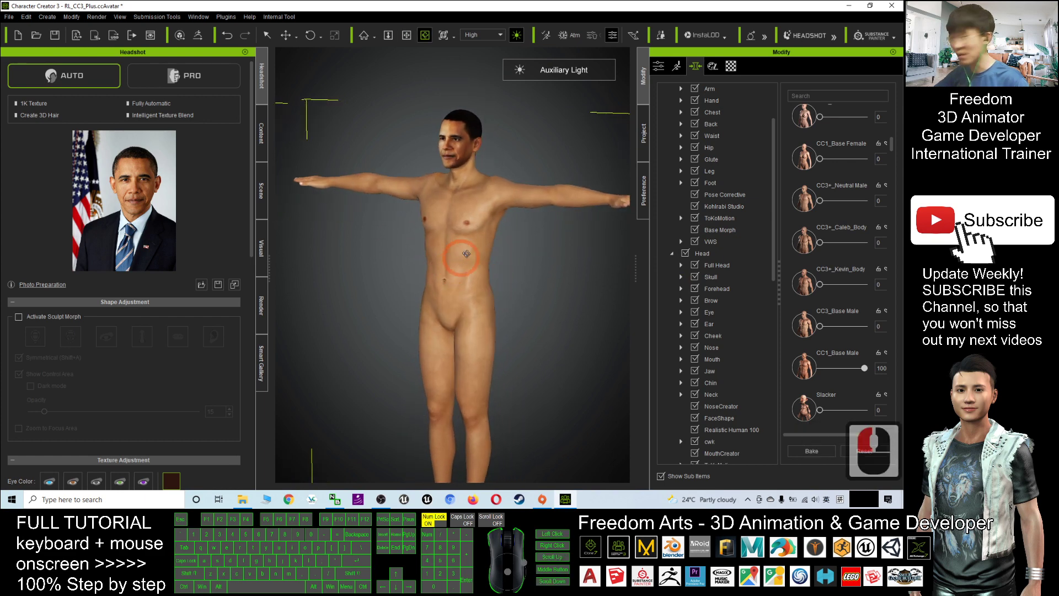
# Step: Dress the character in Punk Shirt_B from the Shirts category of the cloth templates
pyautogui.click(261, 131)
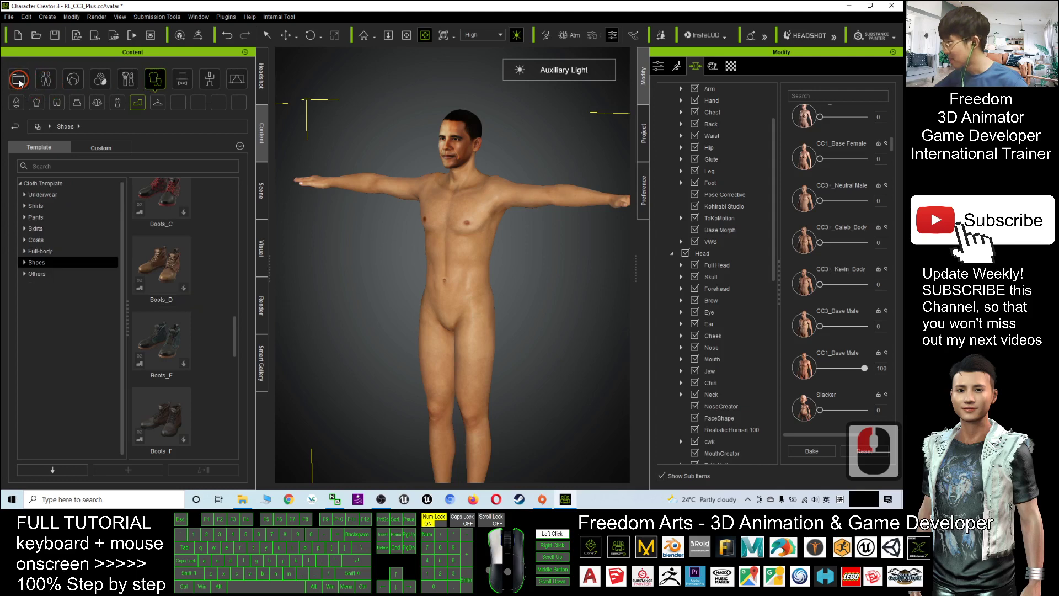
pyautogui.click(154, 81)
pyautogui.click(154, 82)
pyautogui.click(155, 82)
pyautogui.click(155, 82)
pyautogui.click(39, 105)
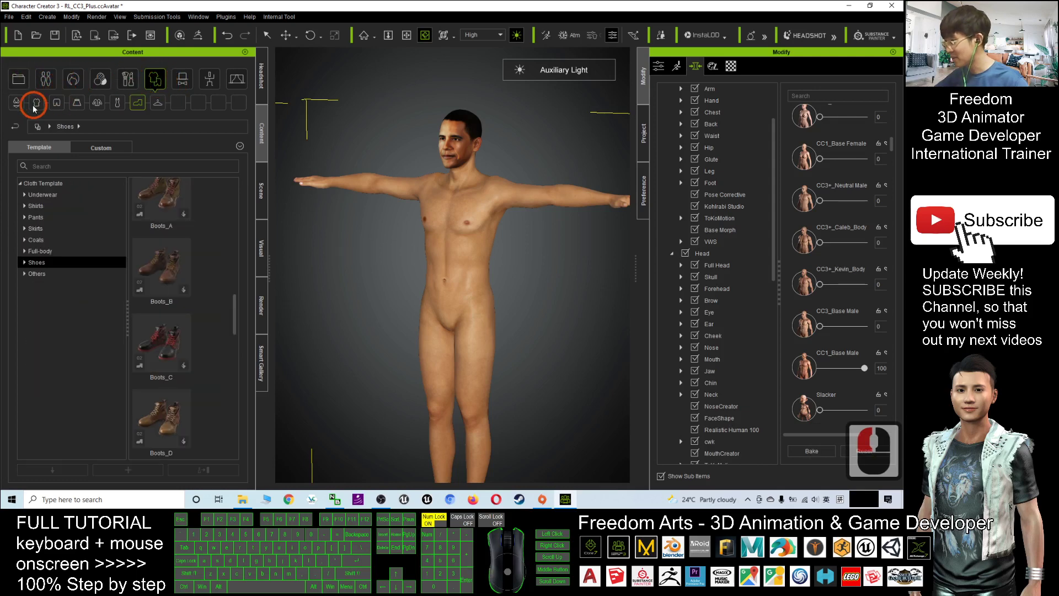
pyautogui.moveTo(238, 340); pyautogui.dragTo(252, 402)
pyautogui.click(179, 369)
pyautogui.doubleClick(180, 369)
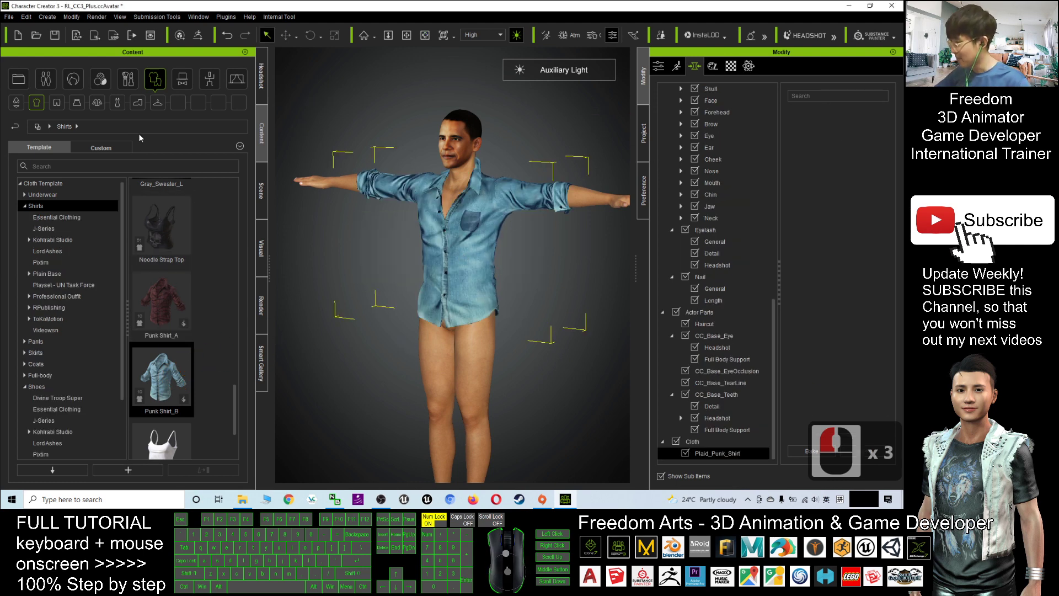
# Step: Dress the character in Biker_Jeans from the Pants category of the cloth templates
pyautogui.click(58, 106)
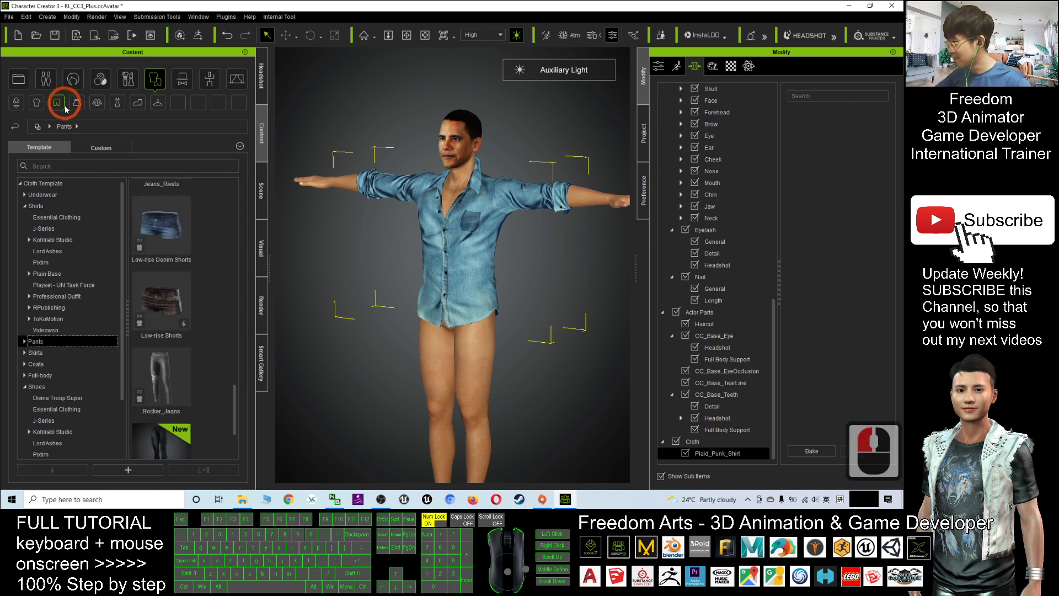
pyautogui.moveTo(233, 397); pyautogui.dragTo(255, 343)
pyautogui.scroll(5, 170, 346)
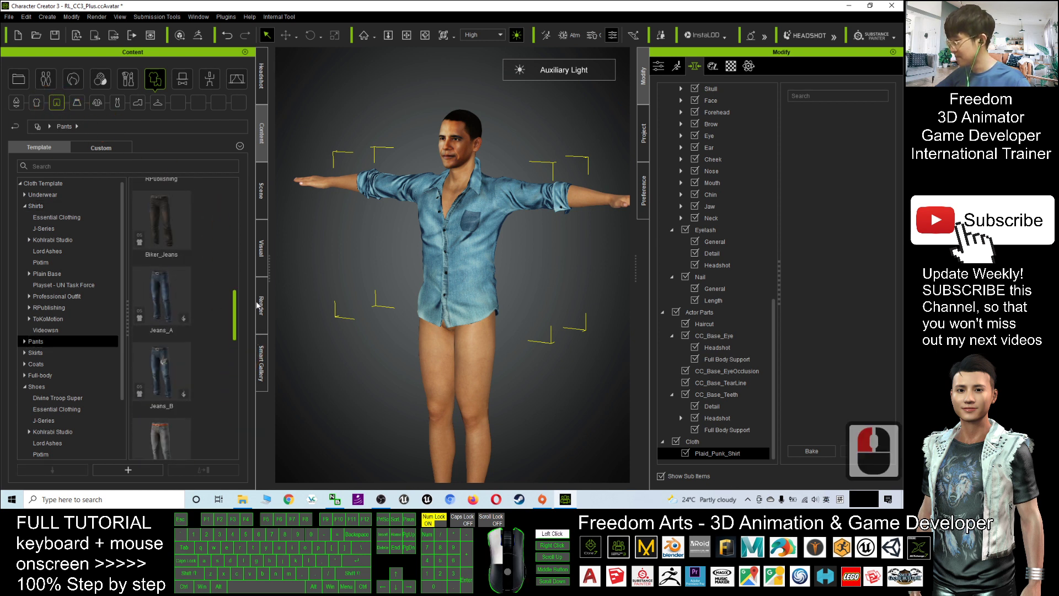
pyautogui.doubleClick(170, 346)
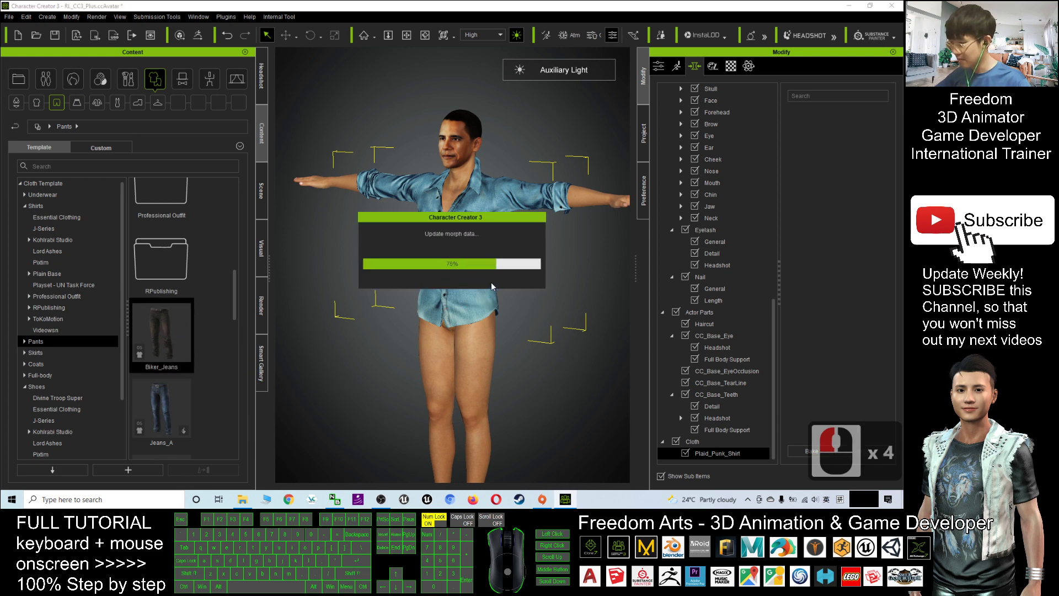
# Step: Put Boots_A from the Shoes category of the cloth templates on the character
pyautogui.scroll(-3, 527, 340)
pyautogui.press('x')
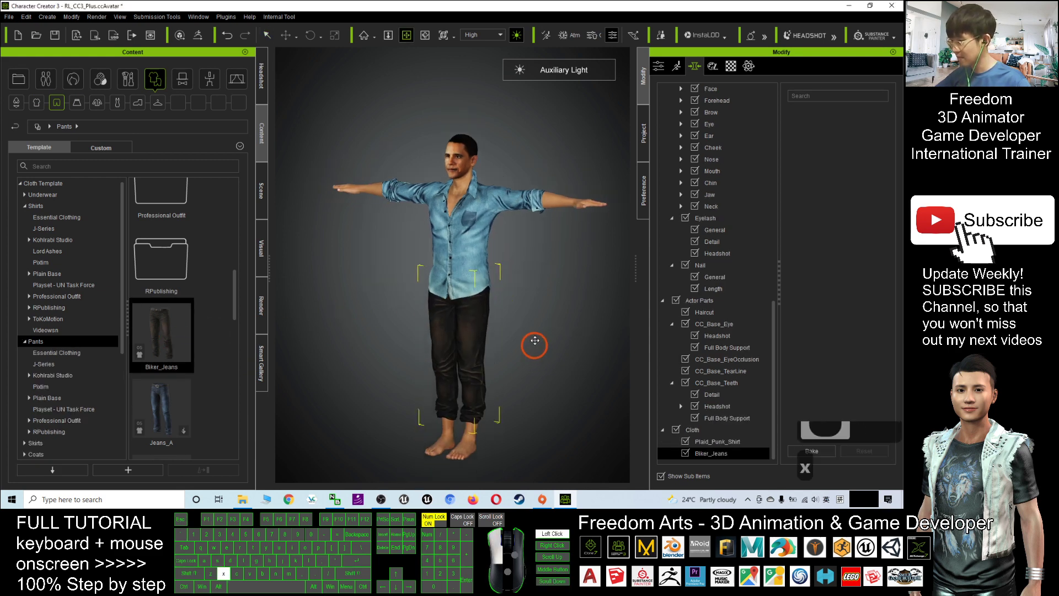
pyautogui.moveTo(535, 343); pyautogui.dragTo(535, 303)
pyautogui.click(140, 103)
pyautogui.moveTo(231, 305); pyautogui.dragTo(251, 311)
pyautogui.moveTo(161, 254); pyautogui.dragTo(457, 309)
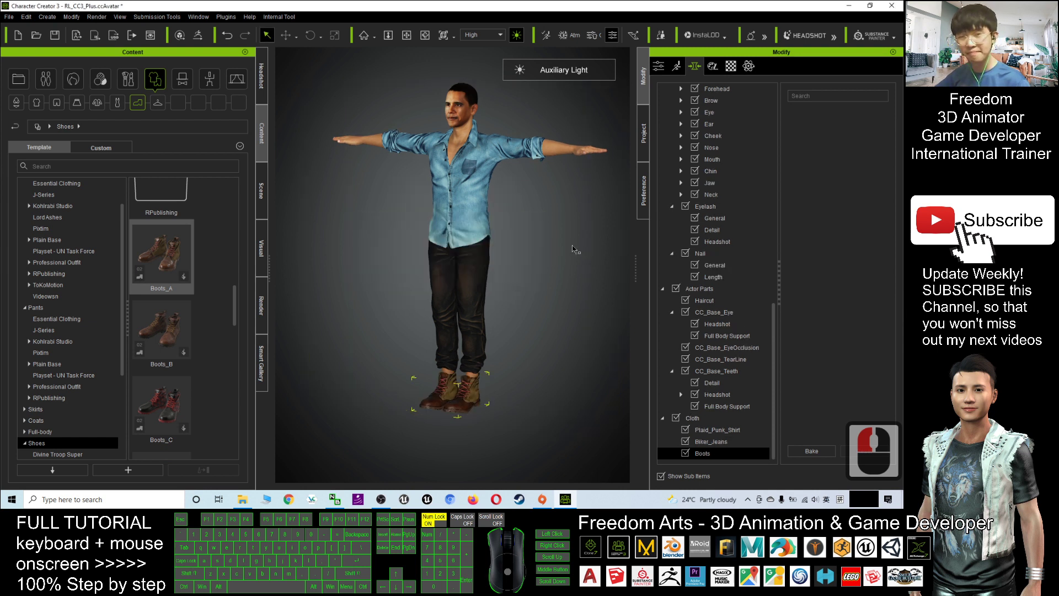
# Step: Deselect the boots and examine the fully dressed character up close
pyautogui.click(566, 275)
pyautogui.scroll(5, 568, 276)
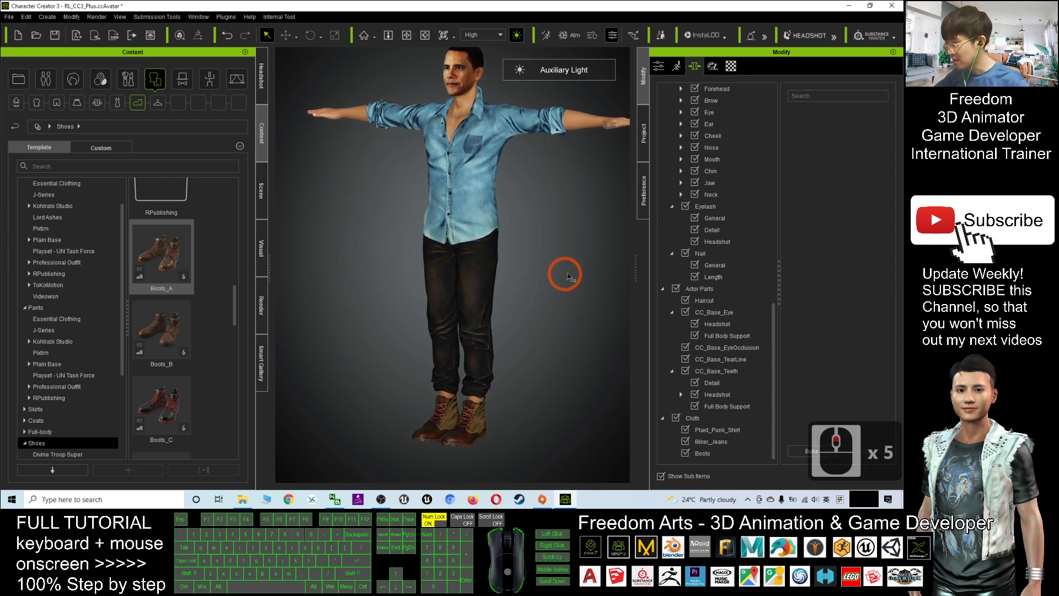
pyautogui.scroll(2, 568, 276)
pyautogui.press('x')
pyautogui.moveTo(563, 271); pyautogui.dragTo(563, 336)
pyautogui.press('c')
pyautogui.moveTo(485, 331); pyautogui.dragTo(471, 259)
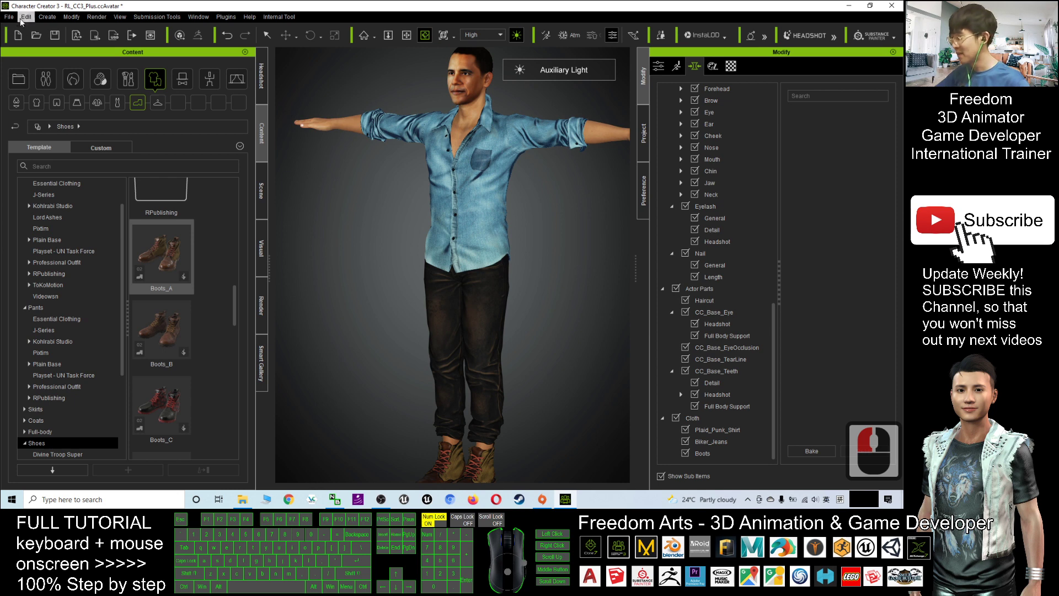
# Step: Shrink the program window to reveal the desktop and save the project there under the name obama
pyautogui.moveTo(25, 6); pyautogui.dragTo(249, 53)
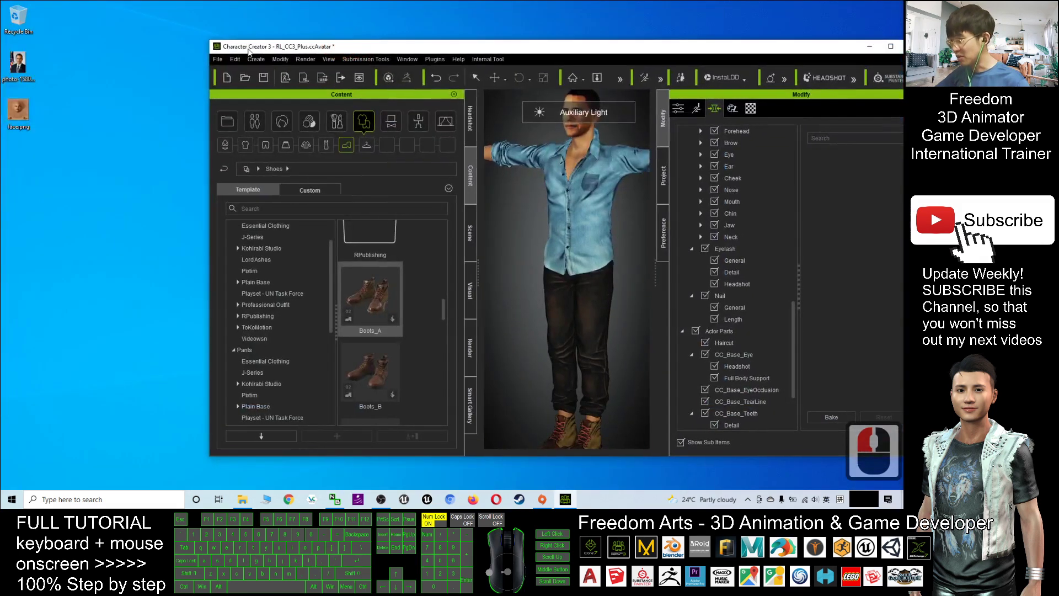
pyautogui.click(218, 60)
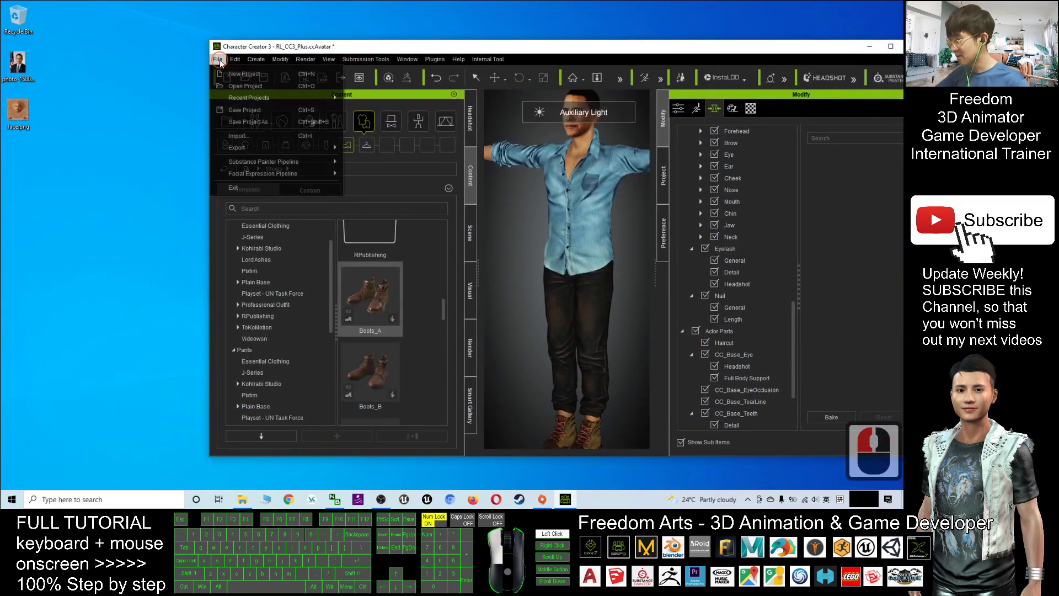
pyautogui.click(267, 121)
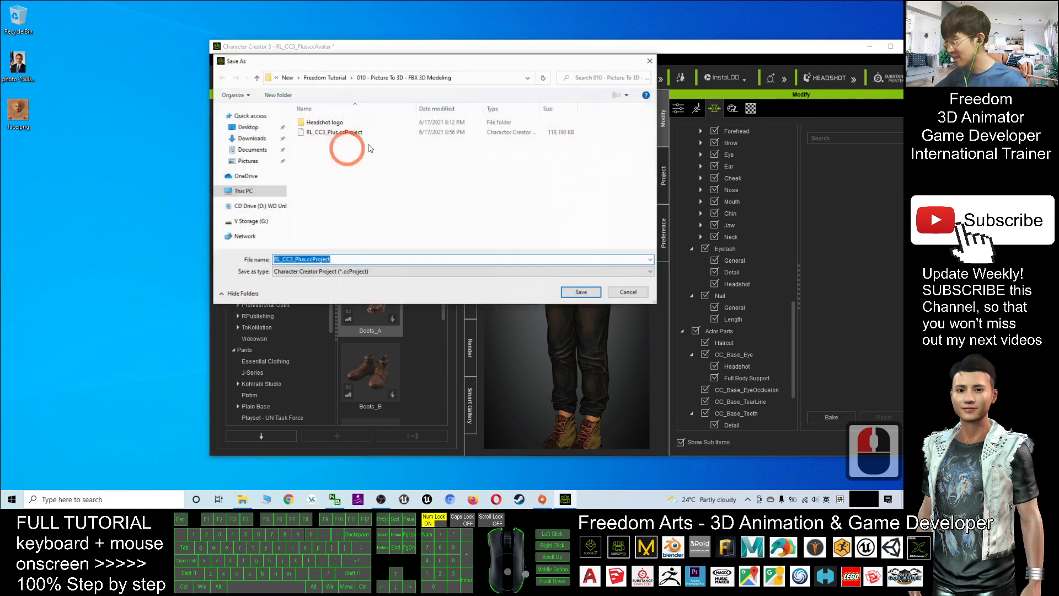
pyautogui.click(241, 130)
pyautogui.click(310, 259)
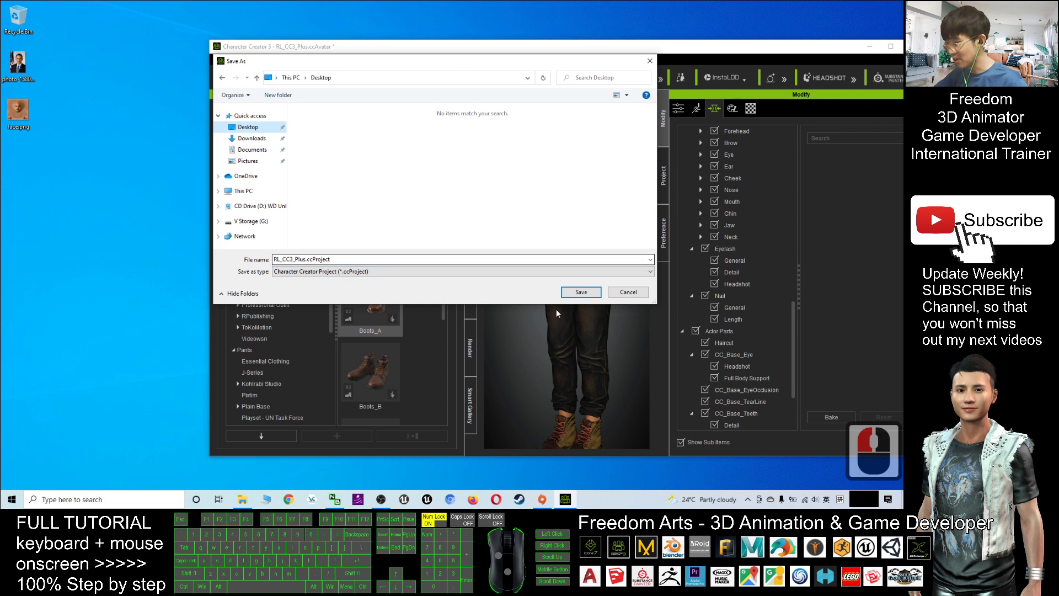
pyautogui.click(355, 260)
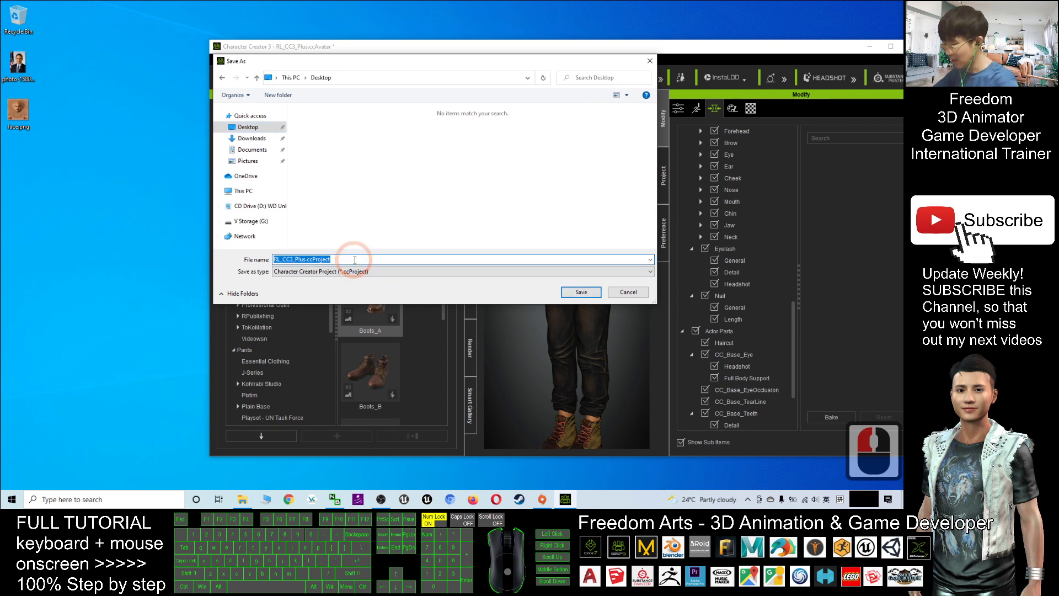
pyautogui.write('om')
pyautogui.press('BackSpace')
pyautogui.write('bama')
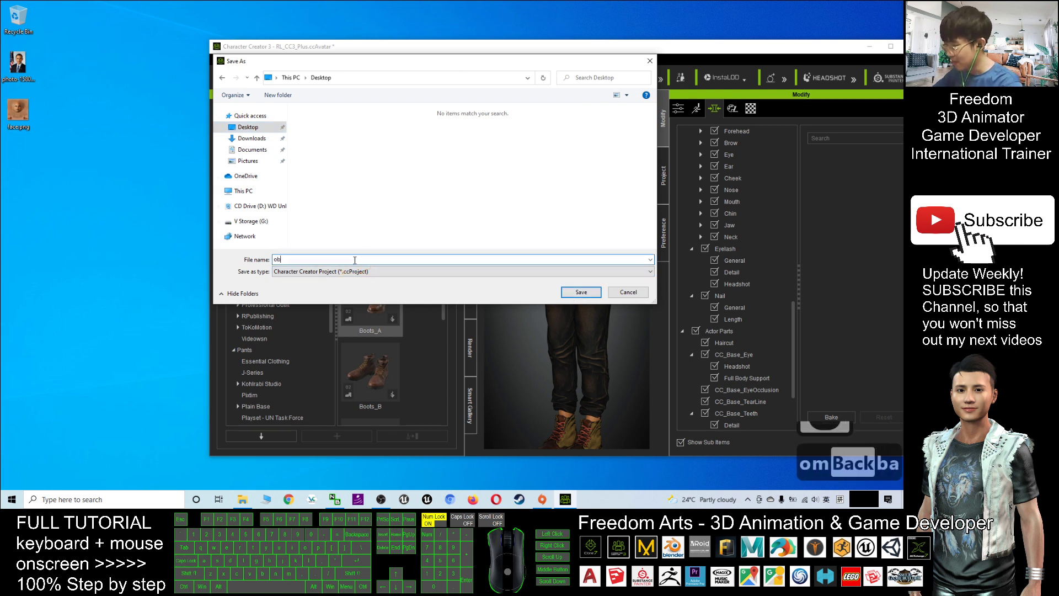
pyautogui.click(594, 296)
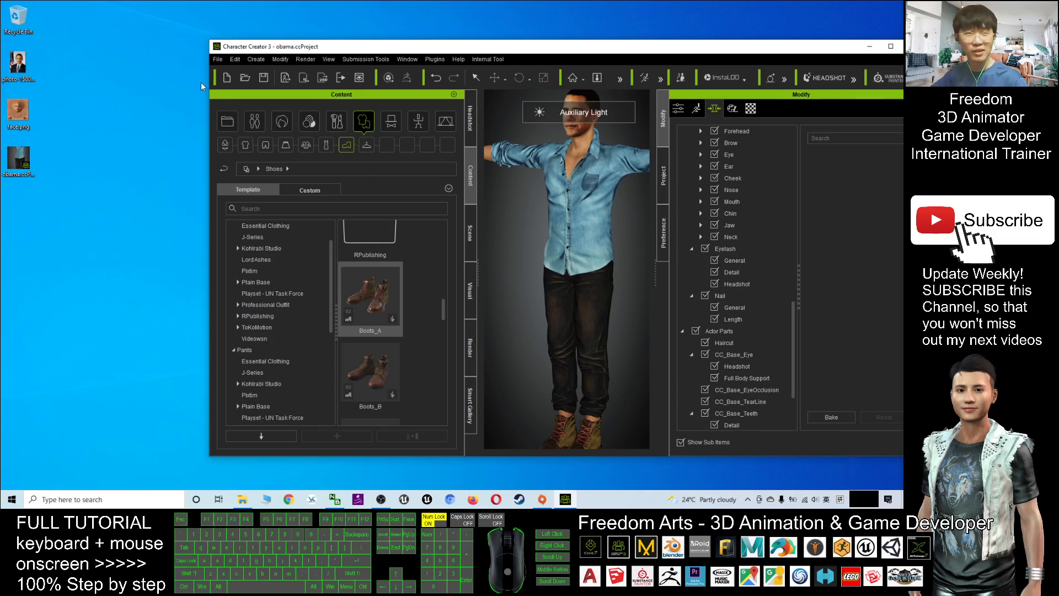
# Step: Start an FBX export of the clothed character and set Include Motion to Current Pose
pyautogui.click(220, 59)
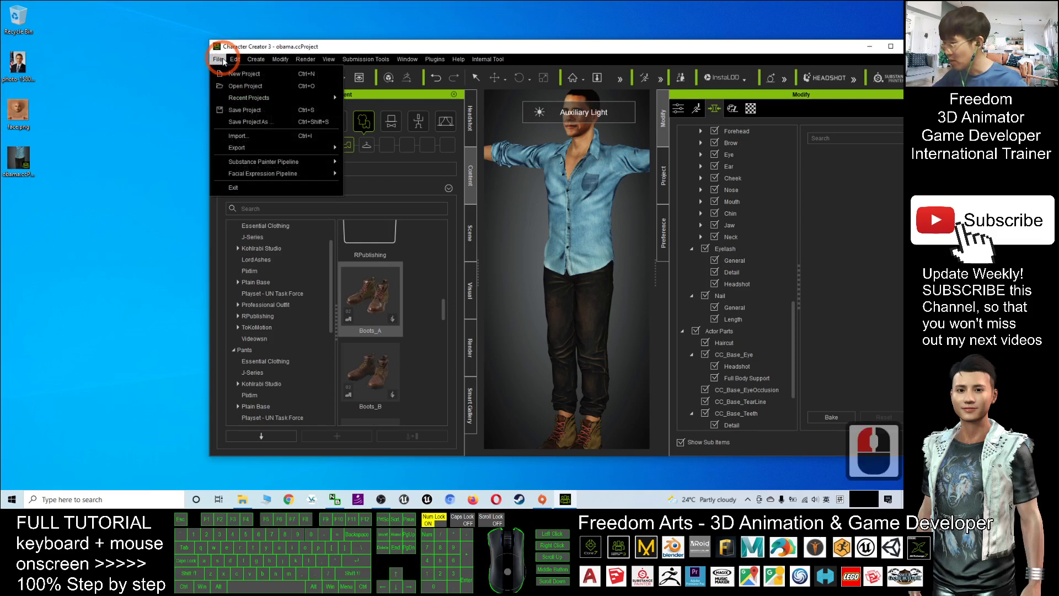
pyautogui.click(238, 148)
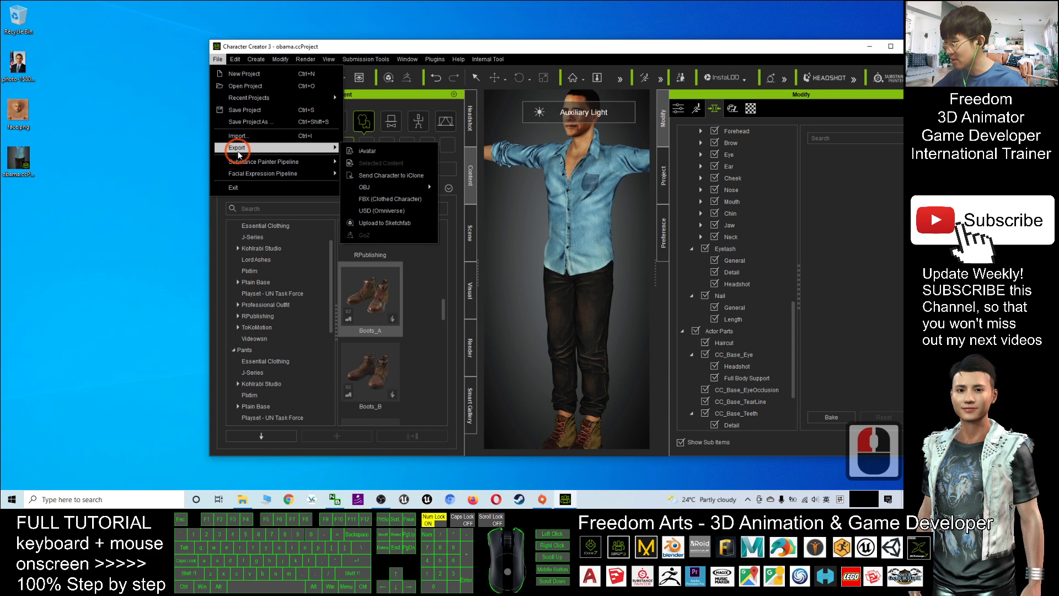
pyautogui.click(389, 199)
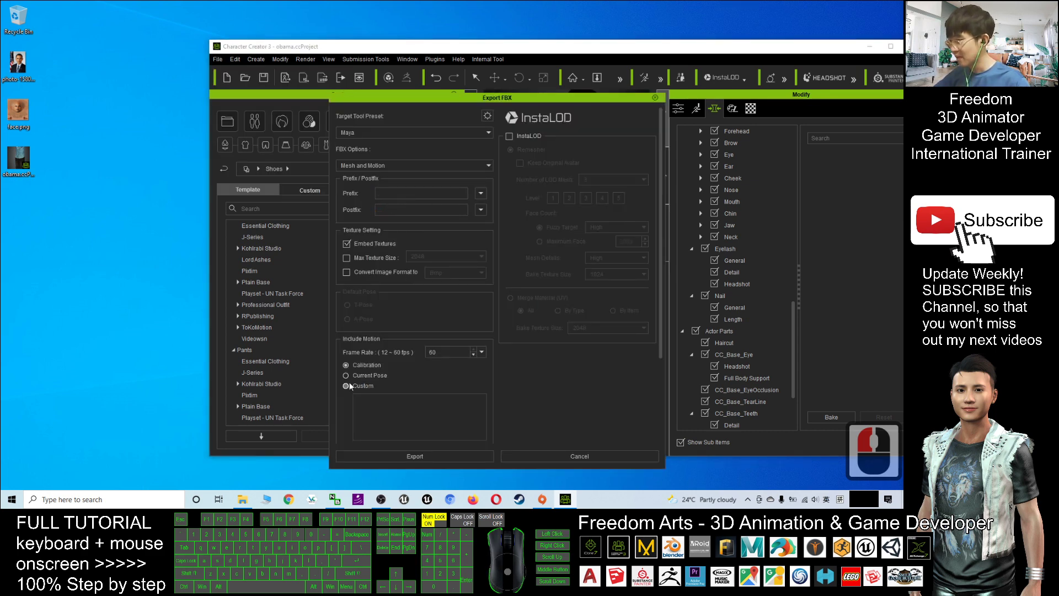
pyautogui.click(348, 376)
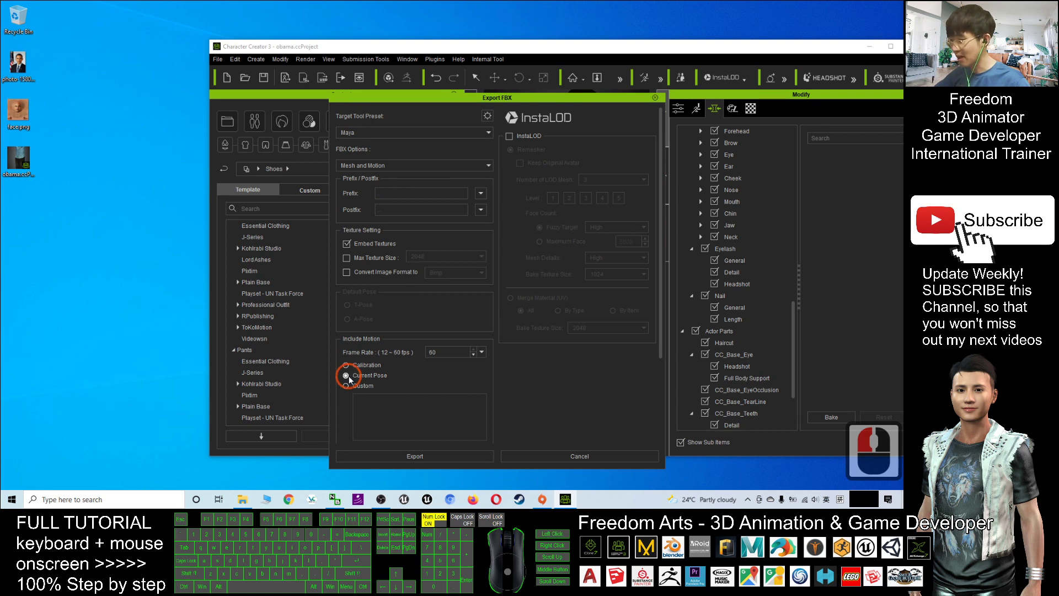
# Step: Switch the FBX export's target tool preset to Unreal and back to Maya
pyautogui.click(386, 133)
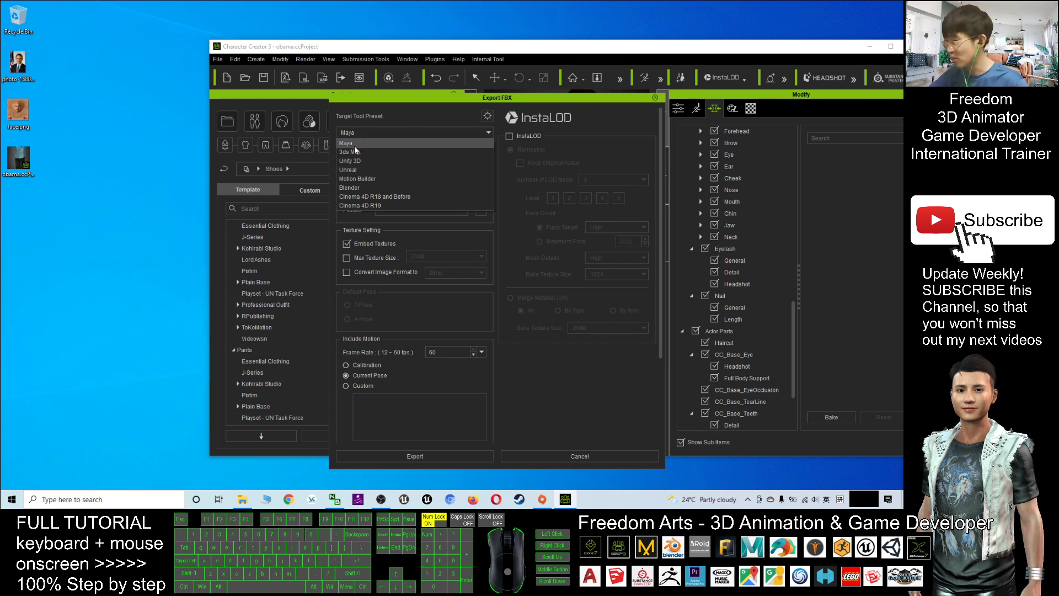
pyautogui.click(365, 133)
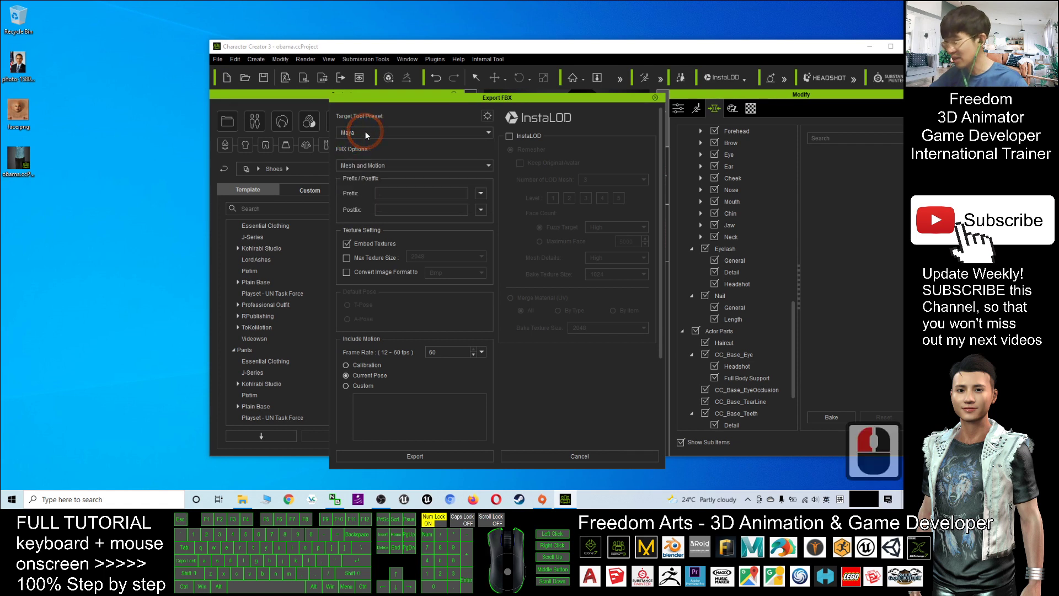
pyautogui.click(365, 134)
pyautogui.click(358, 242)
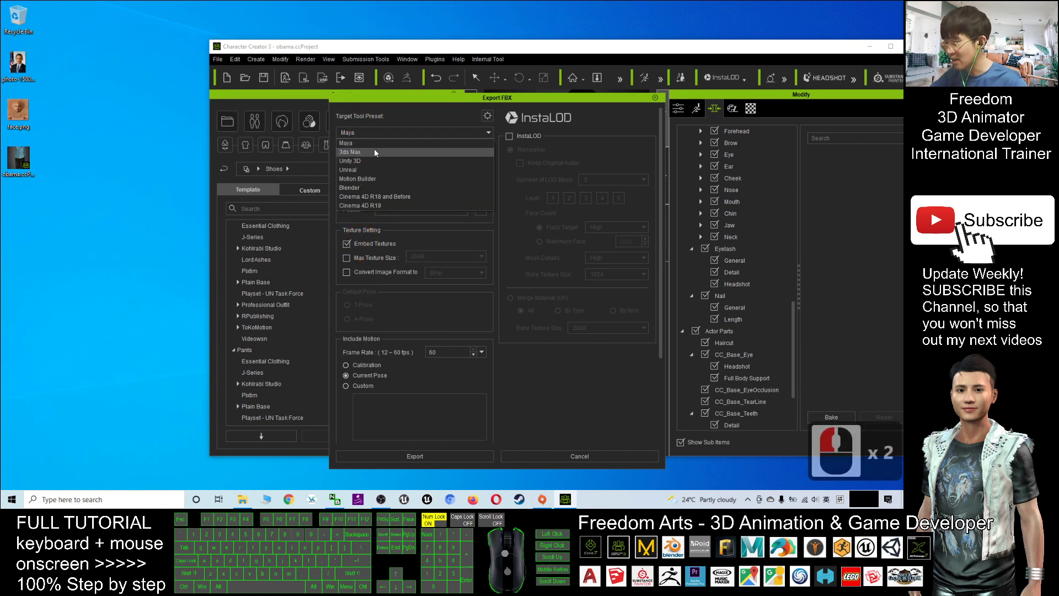
pyautogui.click(377, 132)
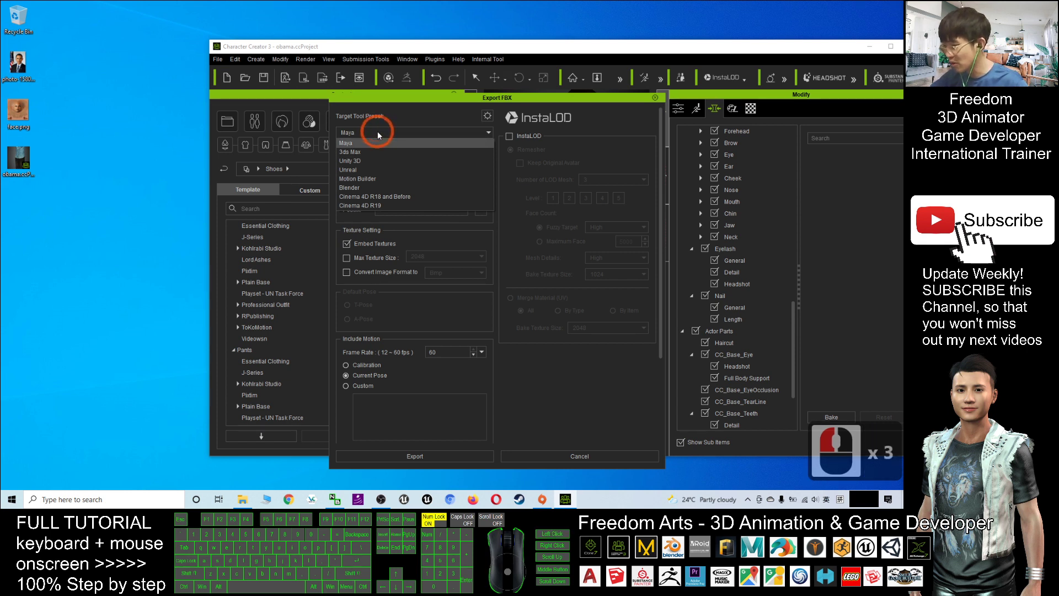
pyautogui.click(359, 170)
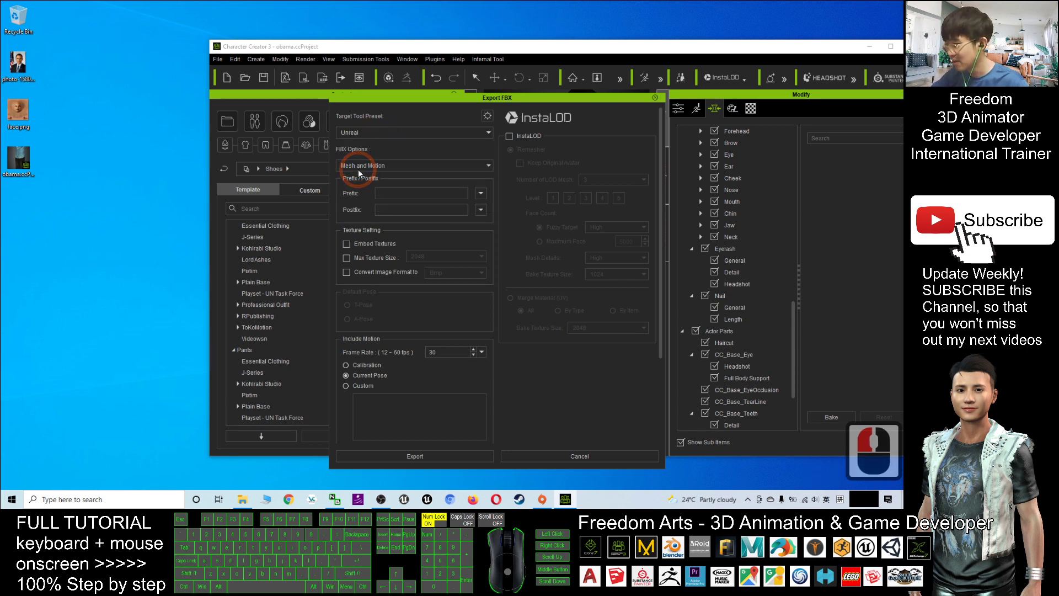
pyautogui.click(366, 135)
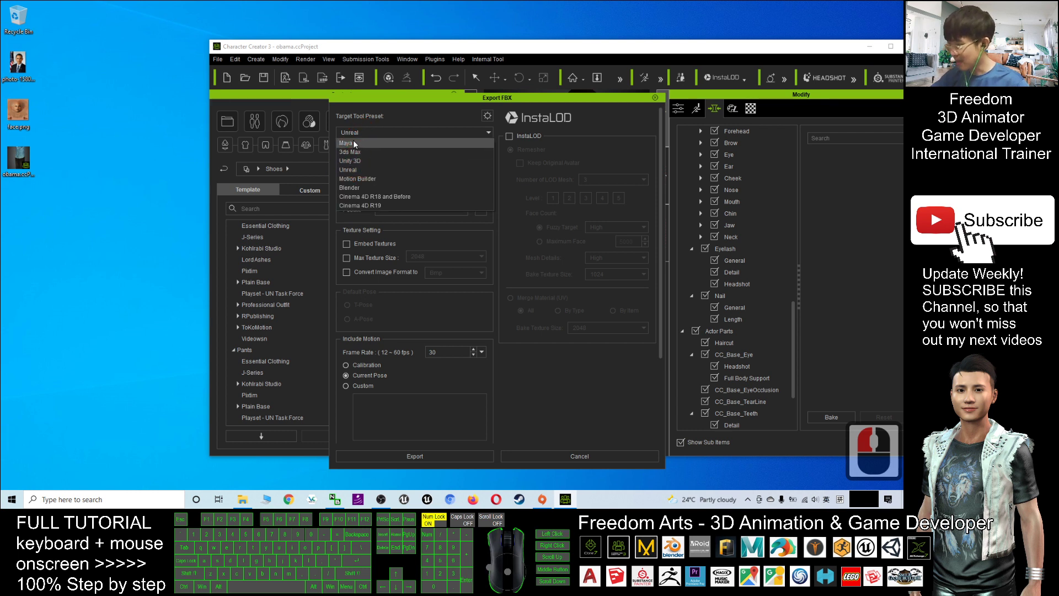
pyautogui.click(359, 145)
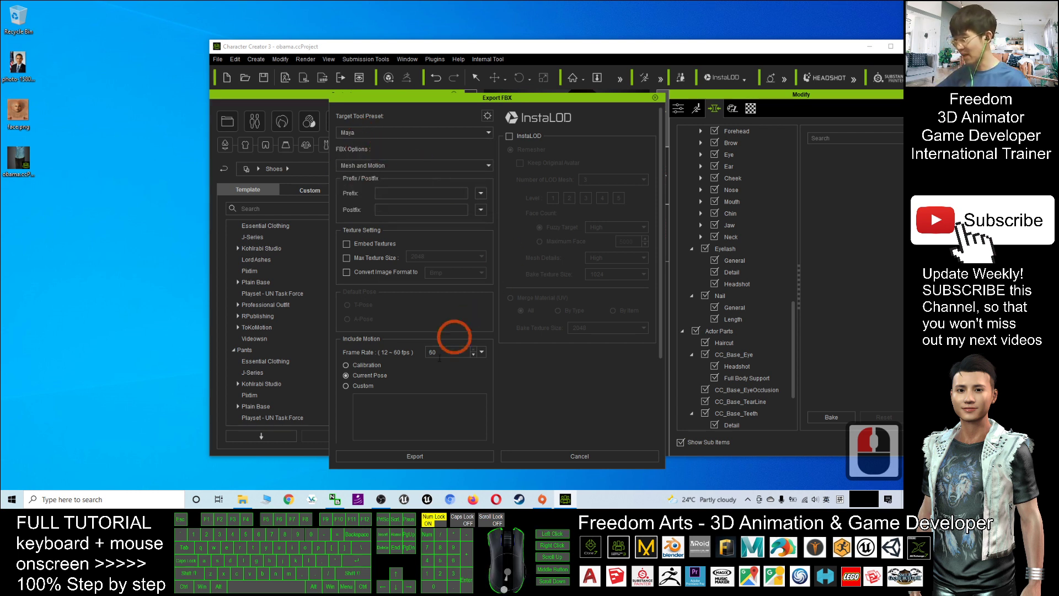
# Step: Export the character as an FBX file to the desktop under the name obama
pyautogui.click(433, 460)
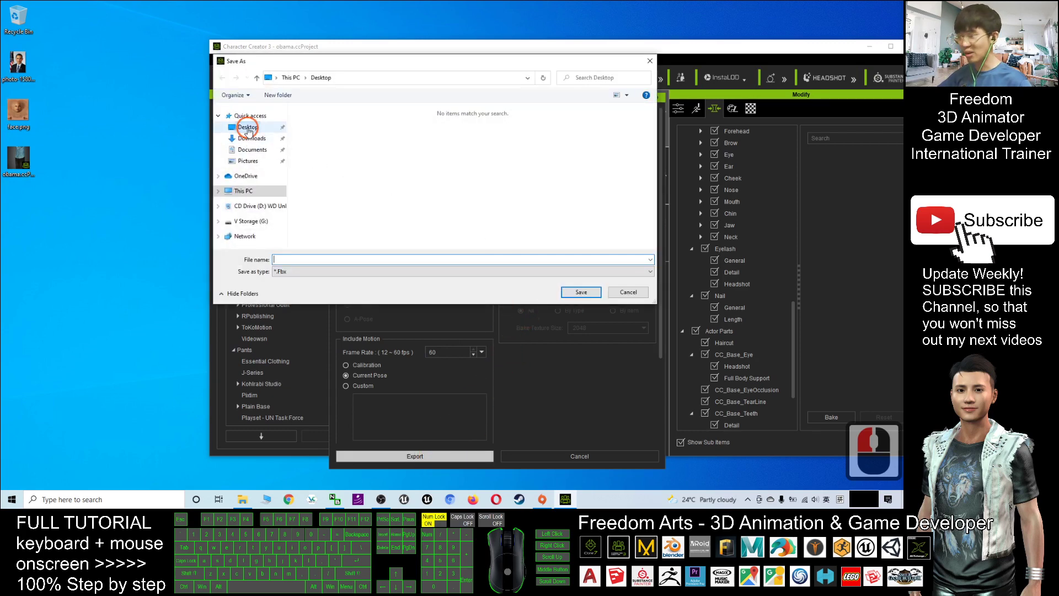
pyautogui.click(248, 128)
pyautogui.doubleClick(292, 261)
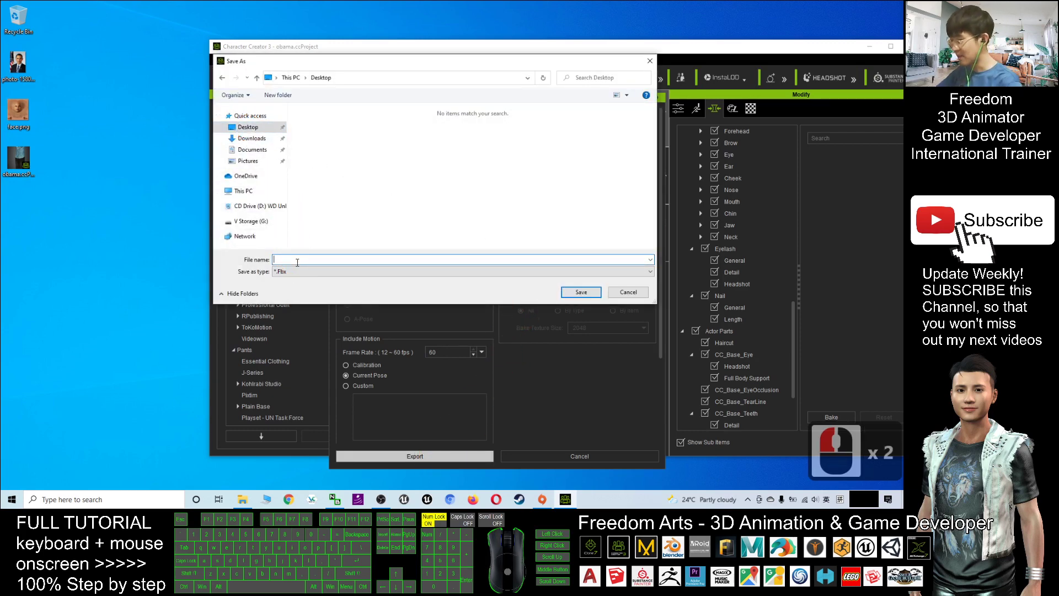
pyautogui.write('obama')
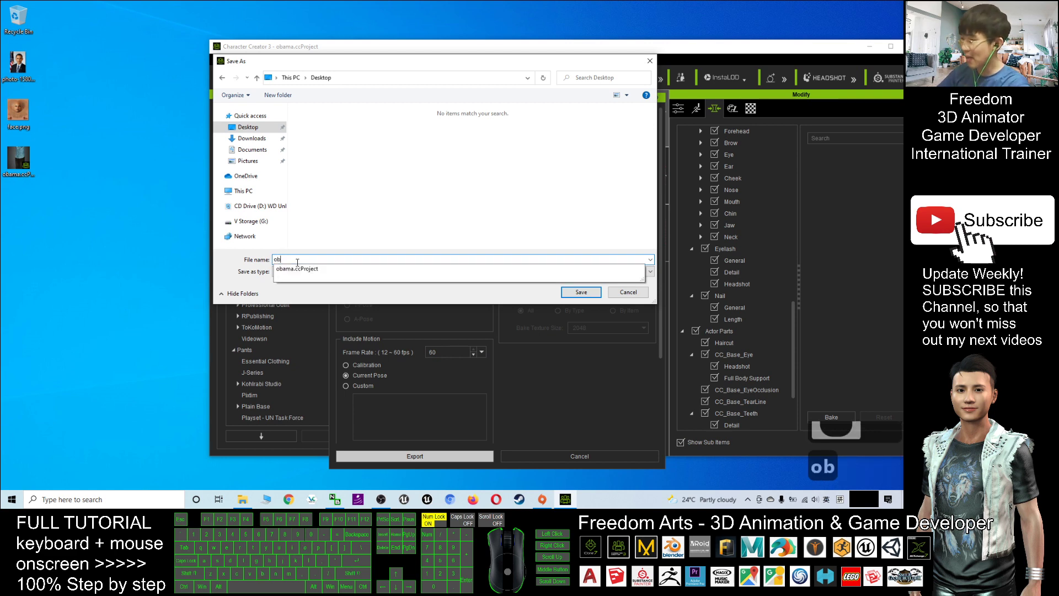
pyautogui.click(581, 292)
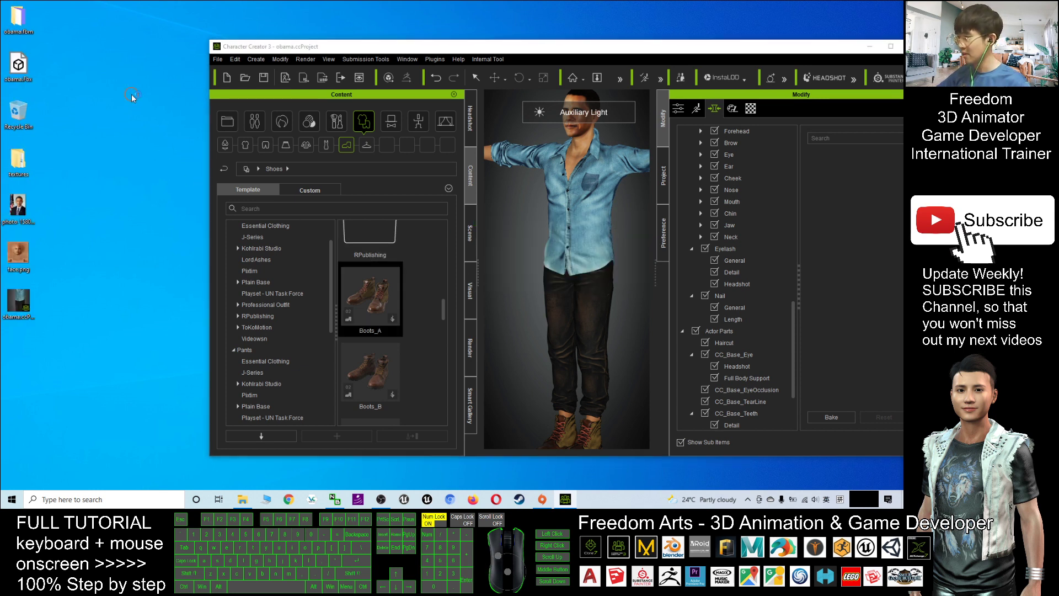
# Step: Look through the exported textures in the obama.fbm folder and select the exported FBX file on the desktop
pyautogui.click(33, 71)
pyautogui.doubleClick(46, 65)
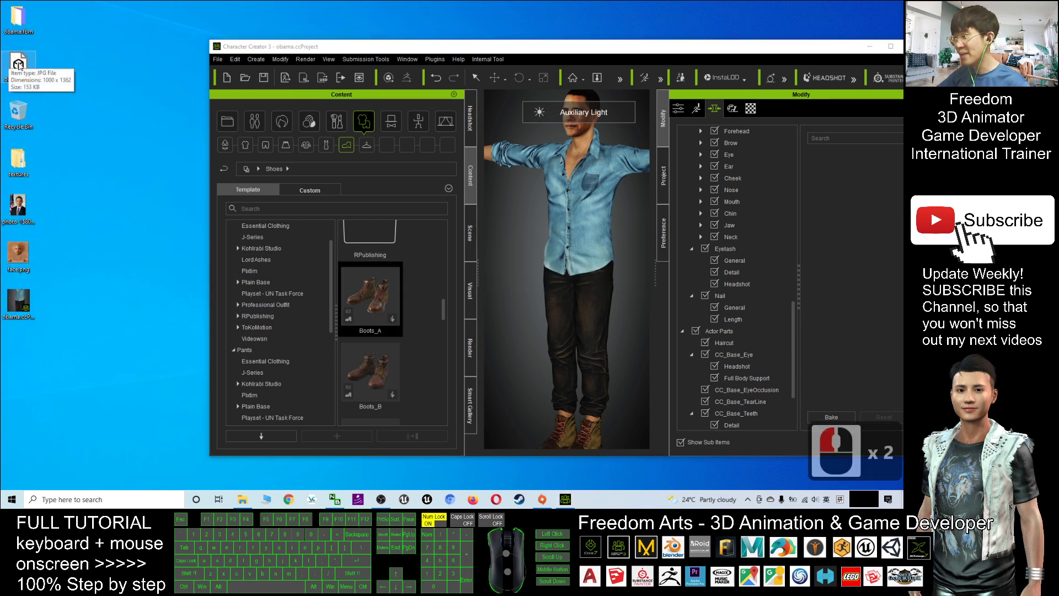
pyautogui.doubleClick(18, 17)
pyautogui.scroll(-6, 269, 154)
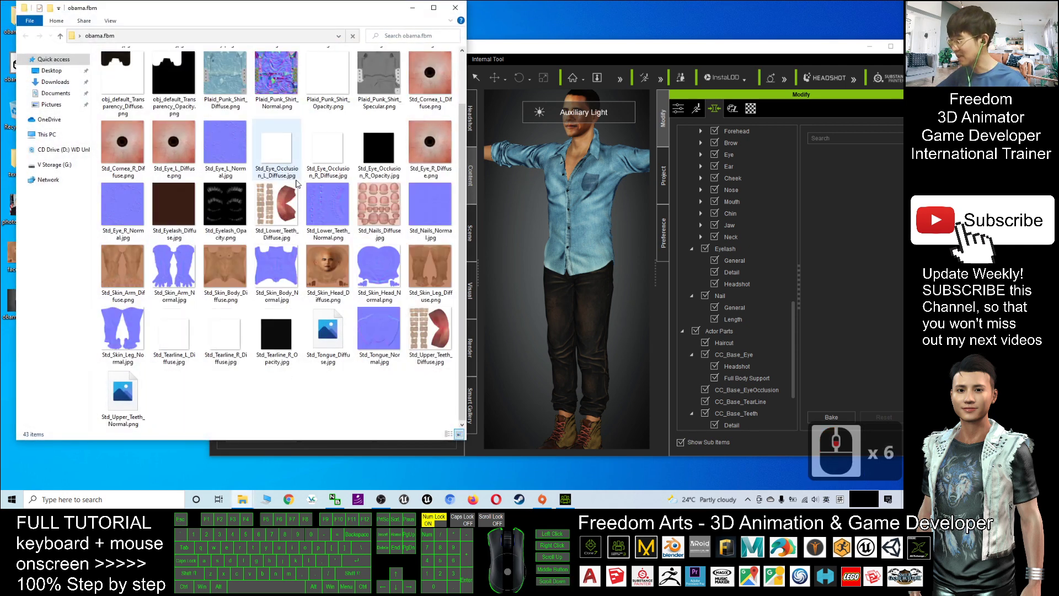
pyautogui.click(461, 8)
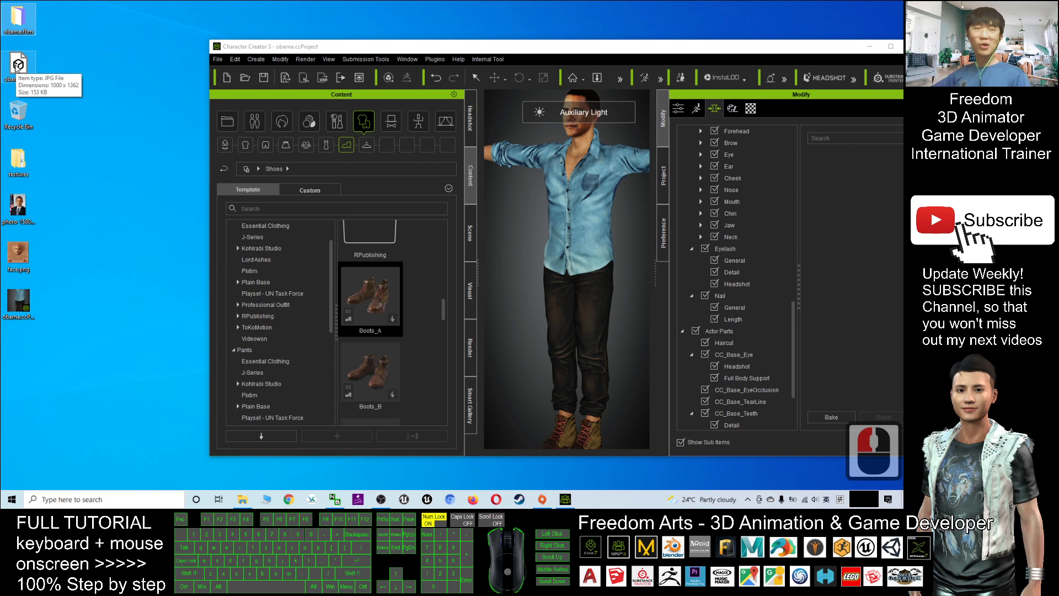
pyautogui.click(21, 70)
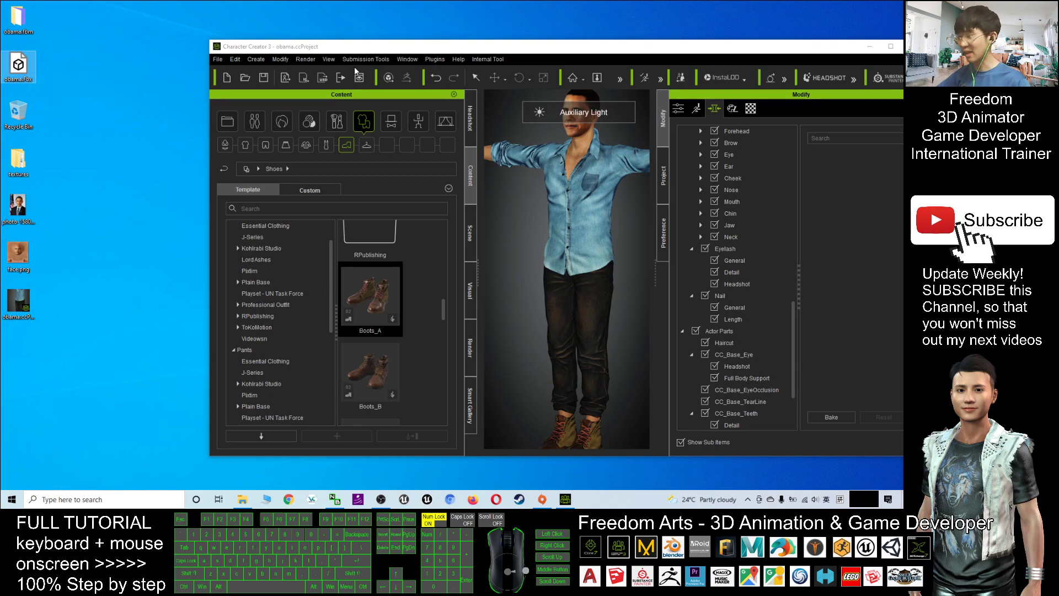
# Step: Reopen the clothed character's FBX export settings, review the available target tool presets, and close the settings without exporting
pyautogui.moveTo(485, 44); pyautogui.dragTo(515, 72)
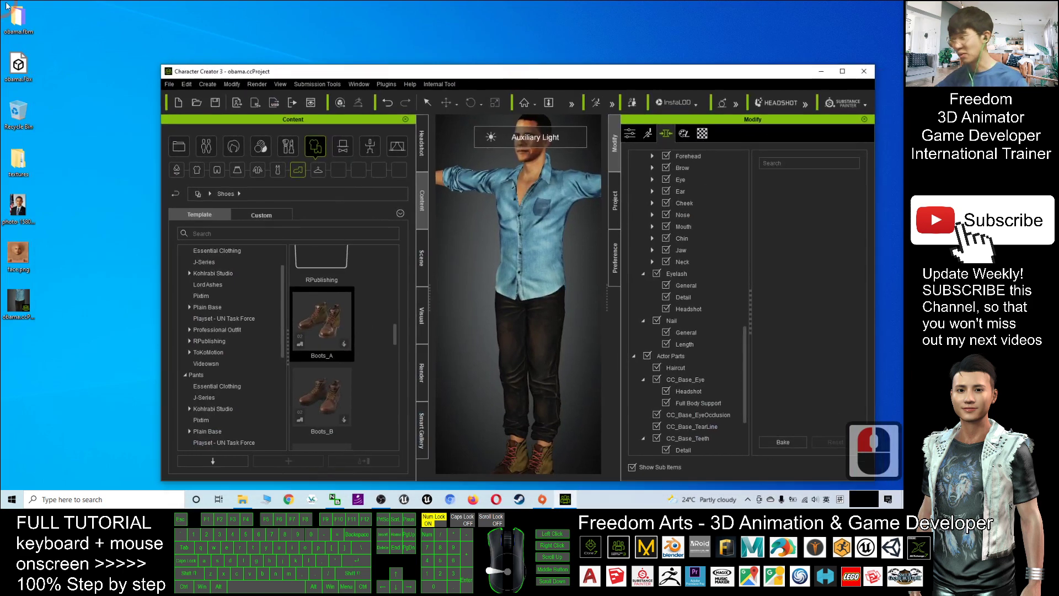
pyautogui.click(170, 84)
pyautogui.click(193, 162)
pyautogui.moveTo(190, 173)
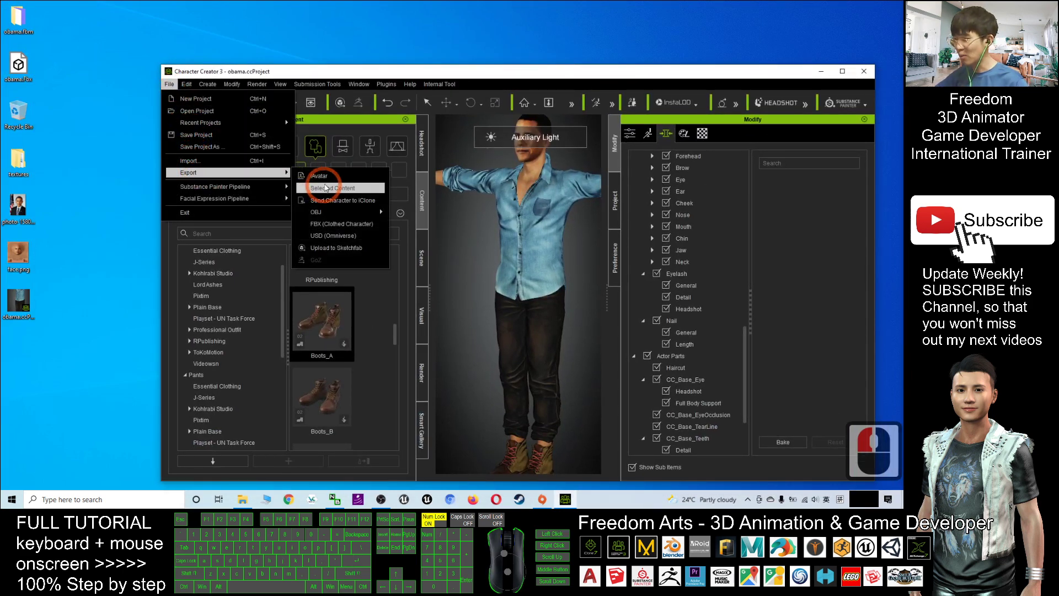
pyautogui.click(331, 224)
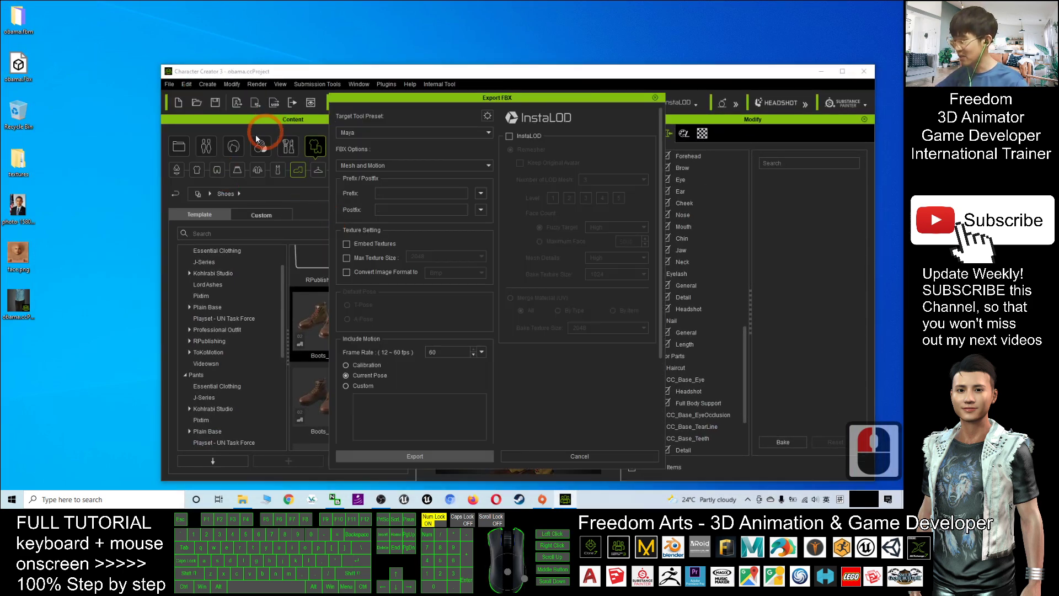
pyautogui.click(365, 132)
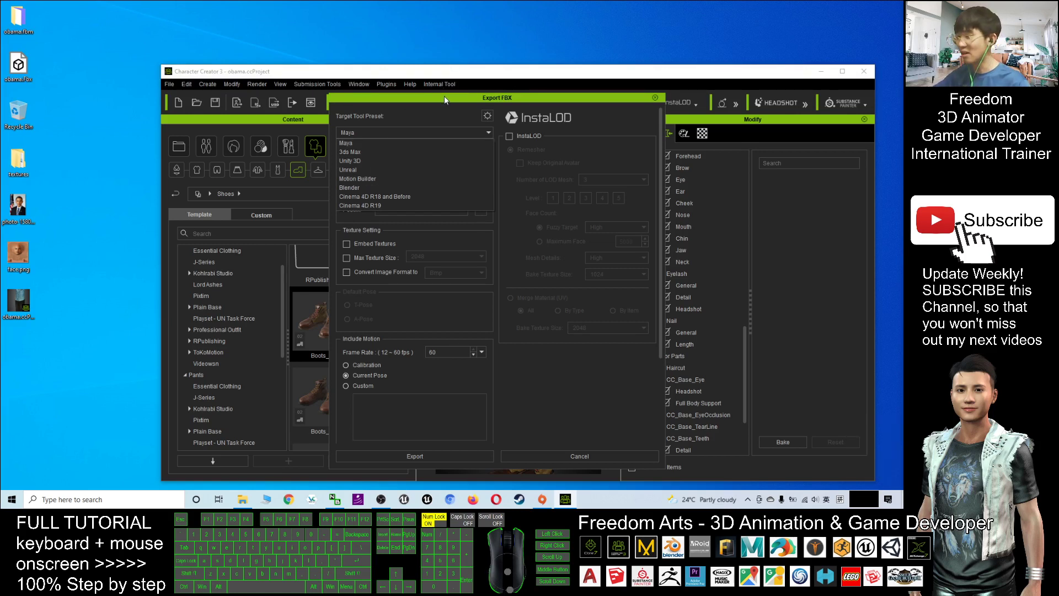
pyautogui.click(655, 98)
# Step: Maximize the window and compare the character's face, up close and from several angles, with the Headshot source photo
pyautogui.click(843, 72)
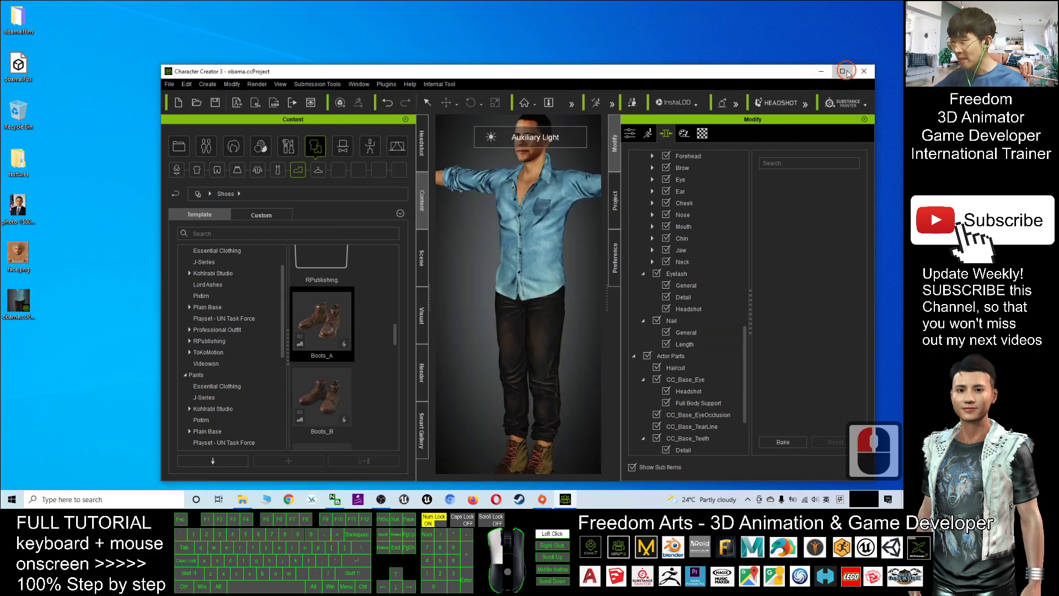
pyautogui.click(262, 76)
pyautogui.scroll(14, 513, 228)
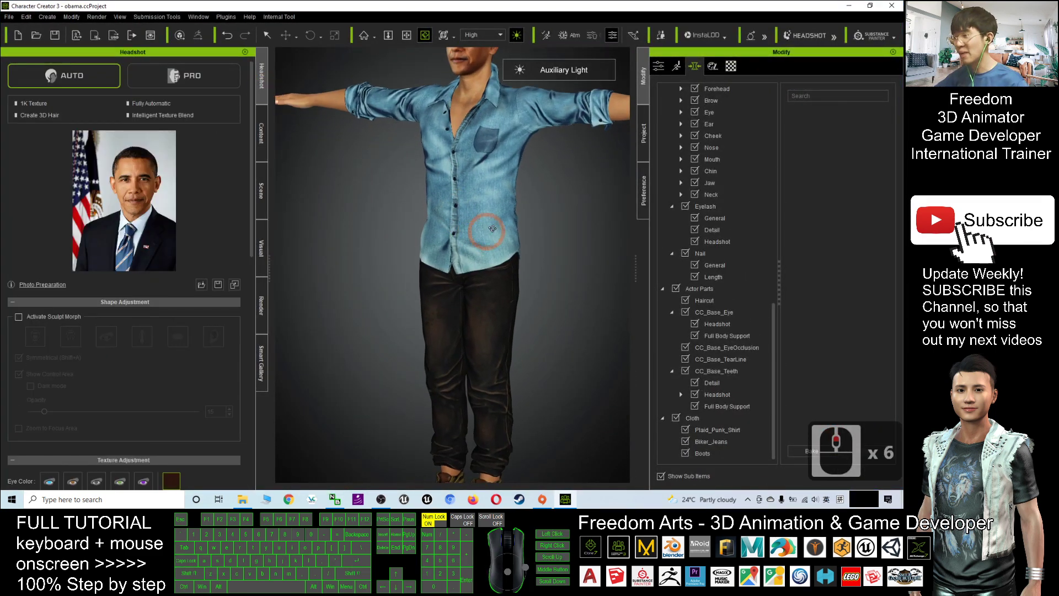
pyautogui.press('x')
pyautogui.moveTo(514, 228); pyautogui.dragTo(497, 411)
pyautogui.moveTo(549, 176); pyautogui.dragTo(477, 345)
pyautogui.scroll(8, 503, 261)
pyautogui.press('x')
pyautogui.press('c')
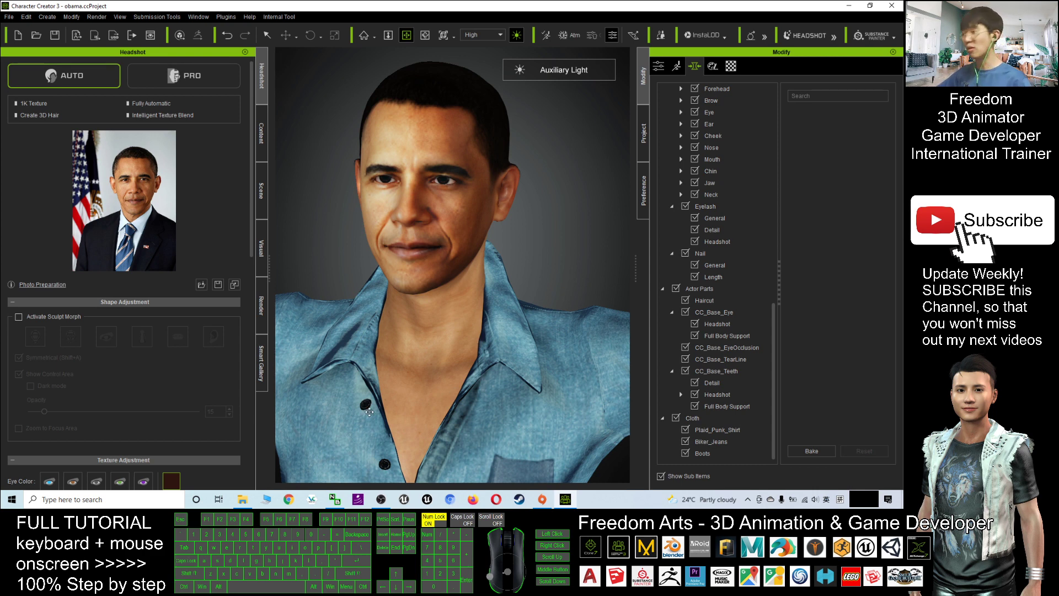
pyautogui.press('x')
pyautogui.moveTo(436, 379); pyautogui.dragTo(439, 391)
pyautogui.press('c')
pyautogui.moveTo(389, 383); pyautogui.dragTo(313, 333)
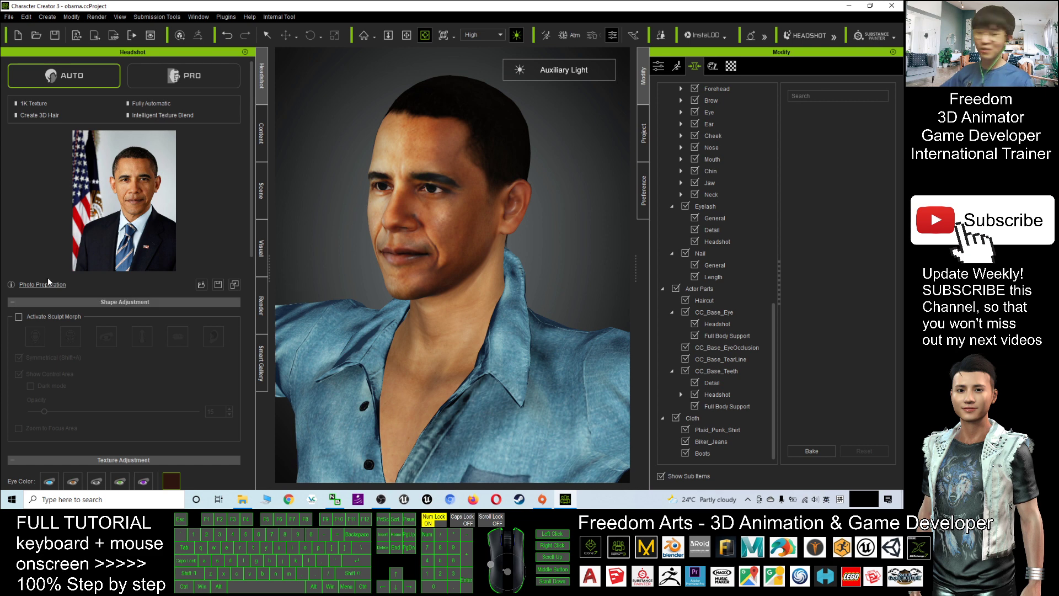
pyautogui.moveTo(299, 298); pyautogui.dragTo(386, 311)
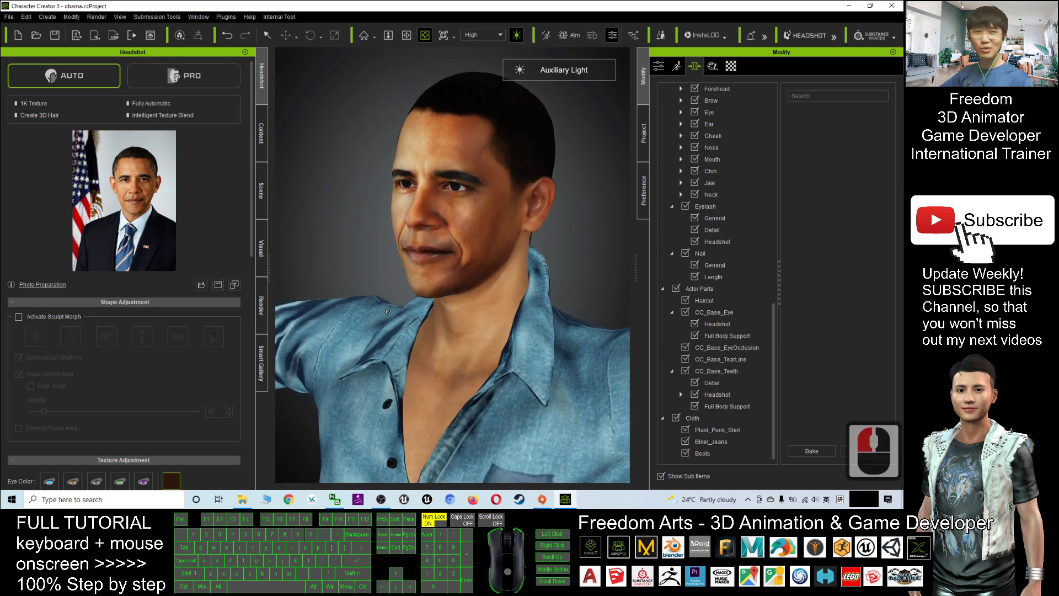